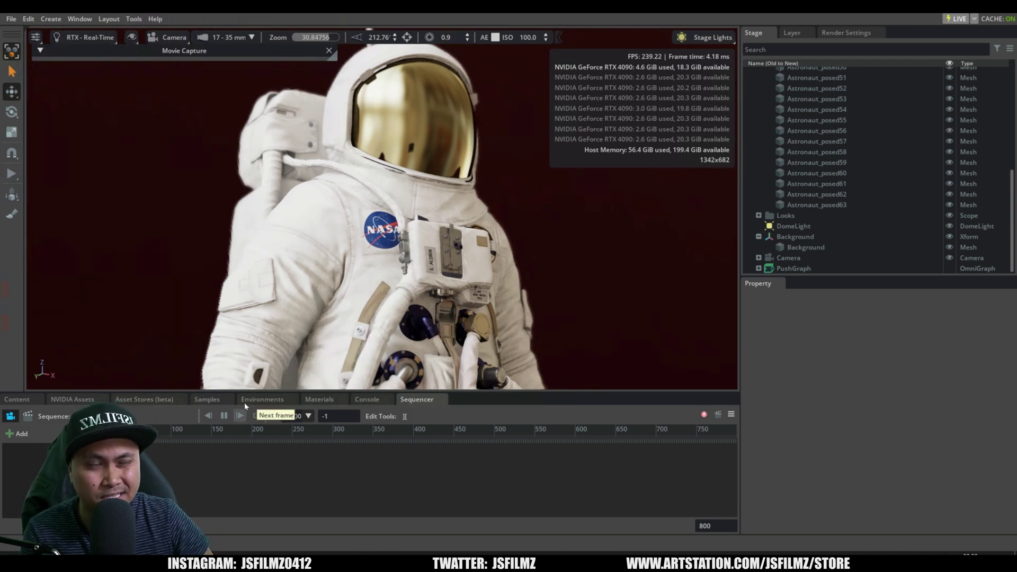
Browse the sample assets to reach the astronaut's Real-Time render settings with Multi-GPU on
{"action": "left_click", "coordinate": [221, 399]}
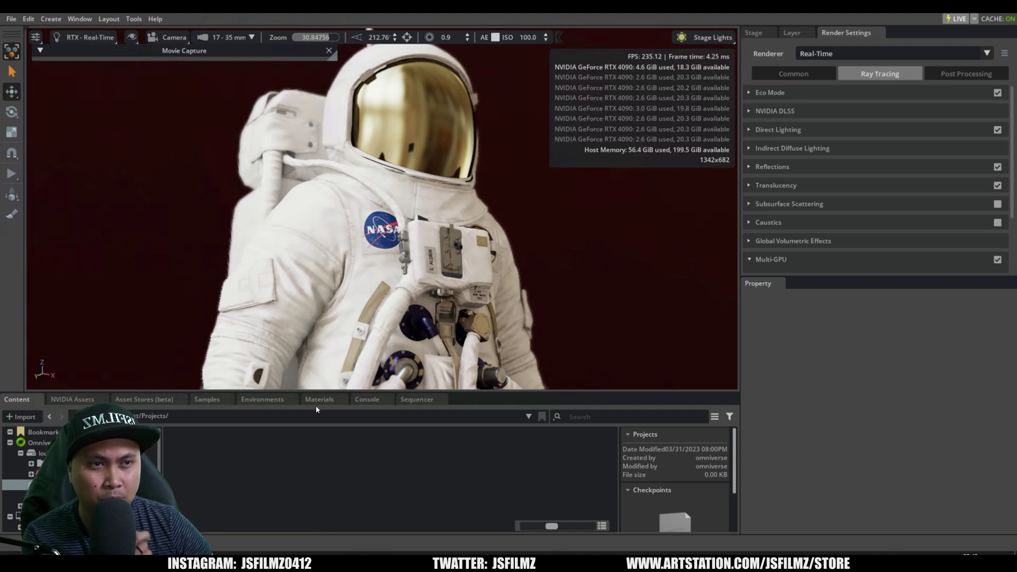
Play the astronaut animation in the Sequencer, pausing once, and stop near frame 185
{"action": "left_click", "coordinate": [412, 401]}
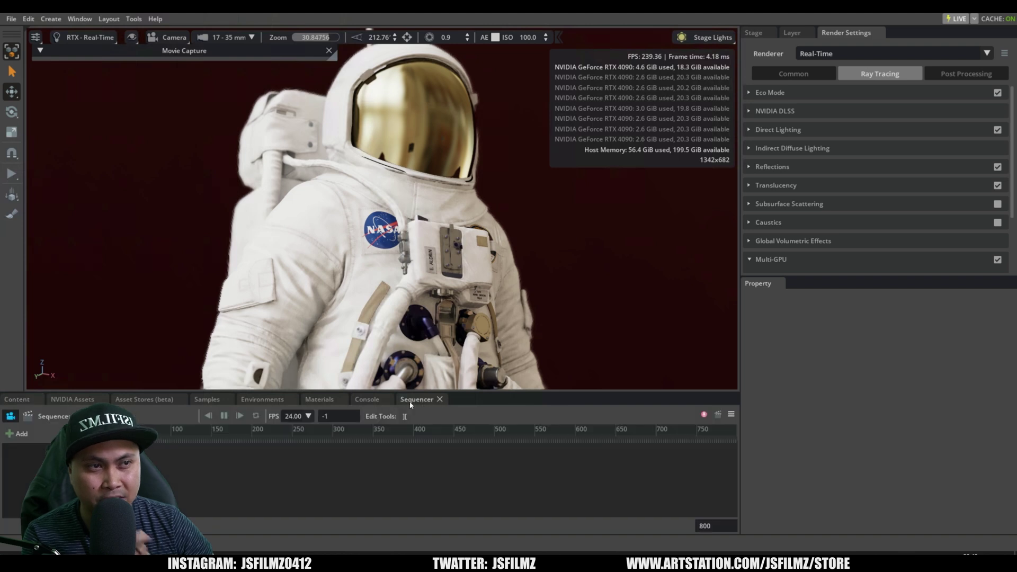
{"action": "left_click", "coordinate": [225, 417]}
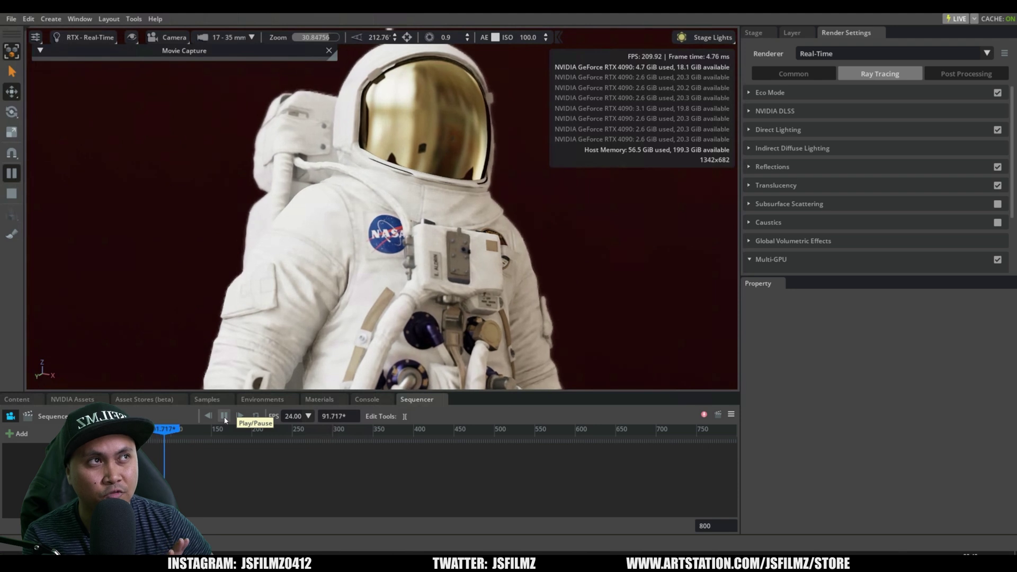
{"action": "left_click", "coordinate": [224, 418]}
{"action": "left_click", "coordinate": [225, 418]}
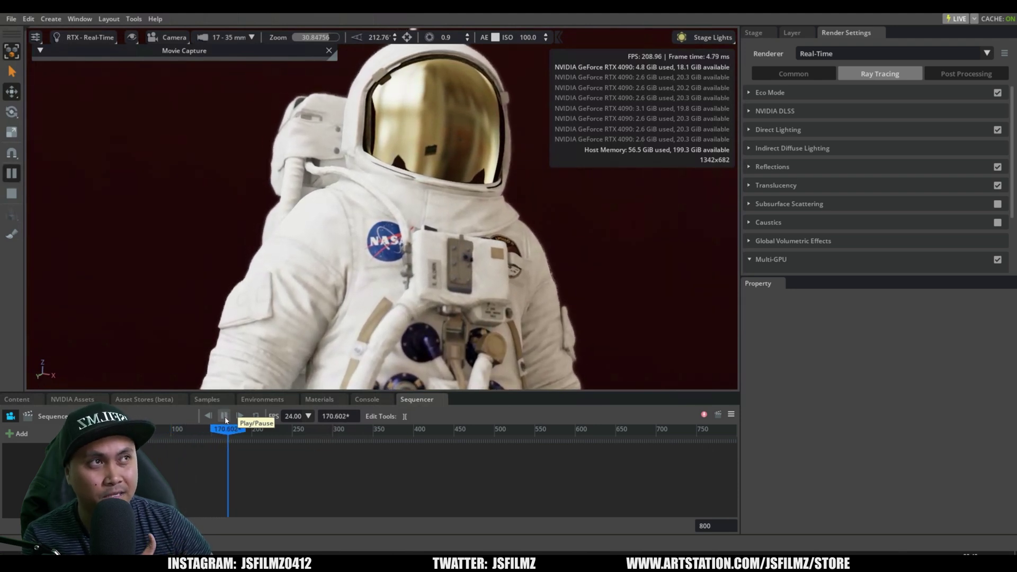
{"action": "left_click", "coordinate": [225, 418]}
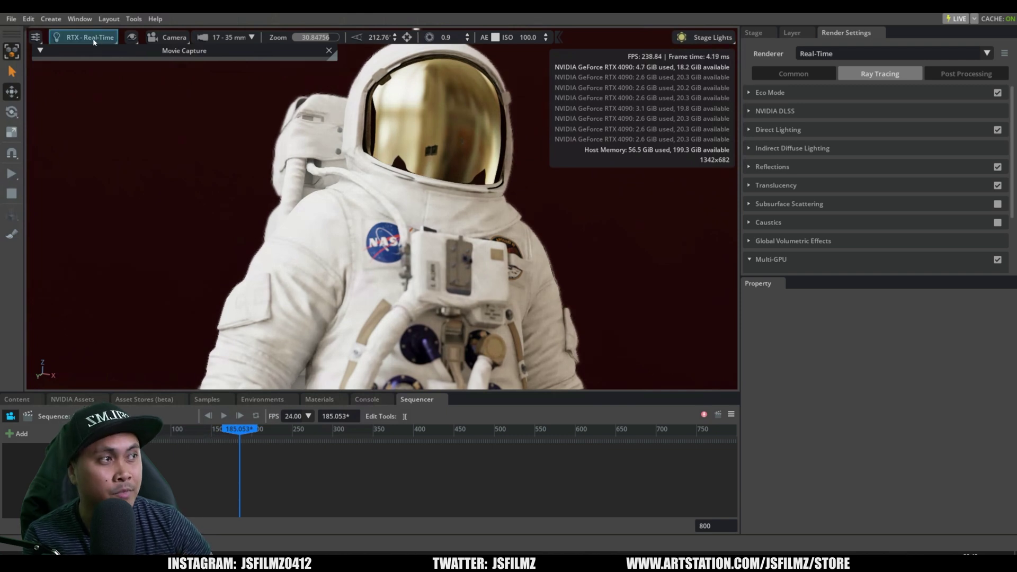
Switch the renderer to RTX - Interactive (Path Tracing)
{"action": "left_click", "coordinate": [94, 38]}
{"action": "left_click", "coordinate": [106, 74]}
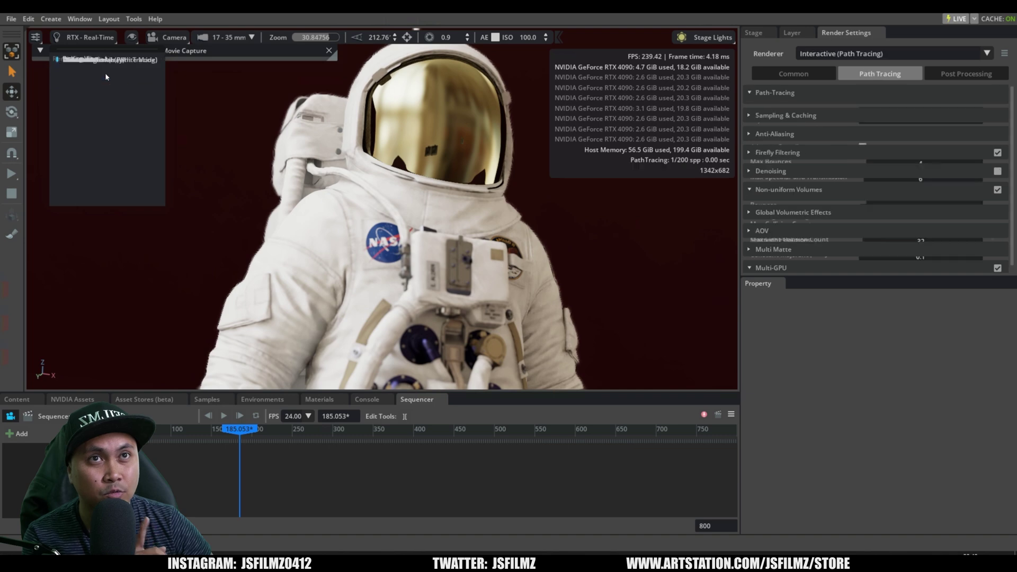
{"action": "left_click", "coordinate": [637, 235]}
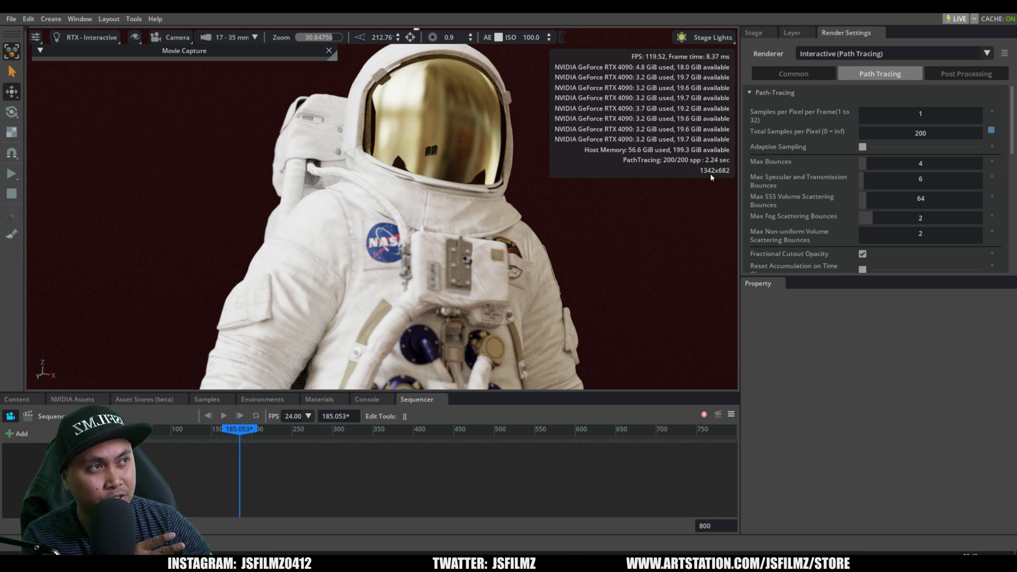
Set Total Samples per Pixel to 2048
{"action": "double_click", "coordinate": [910, 133]}
{"action": "type", "text": "2048"}
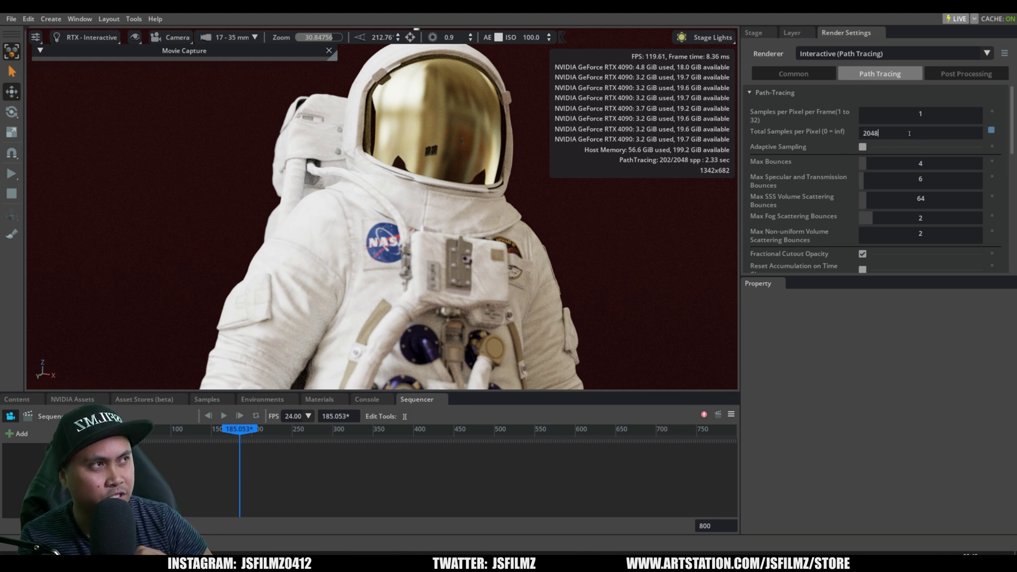
{"action": "key", "text": "Return"}
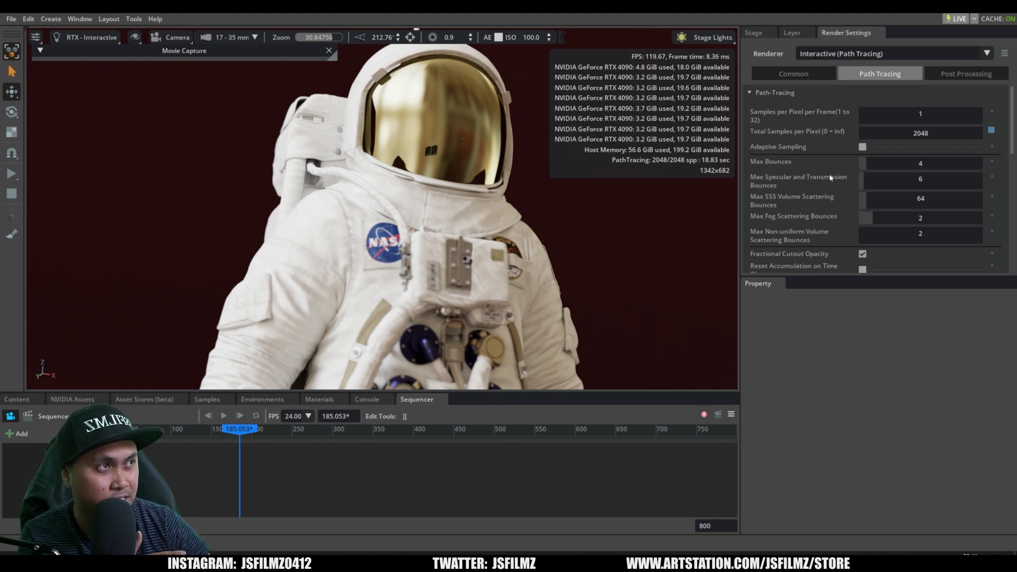
Disable Multi-GPU in the Path Tracing settings so the frame renders on one GPU
{"action": "scroll", "coordinate": [929, 174], "scroll_direction": "down", "scroll_amount": 3}
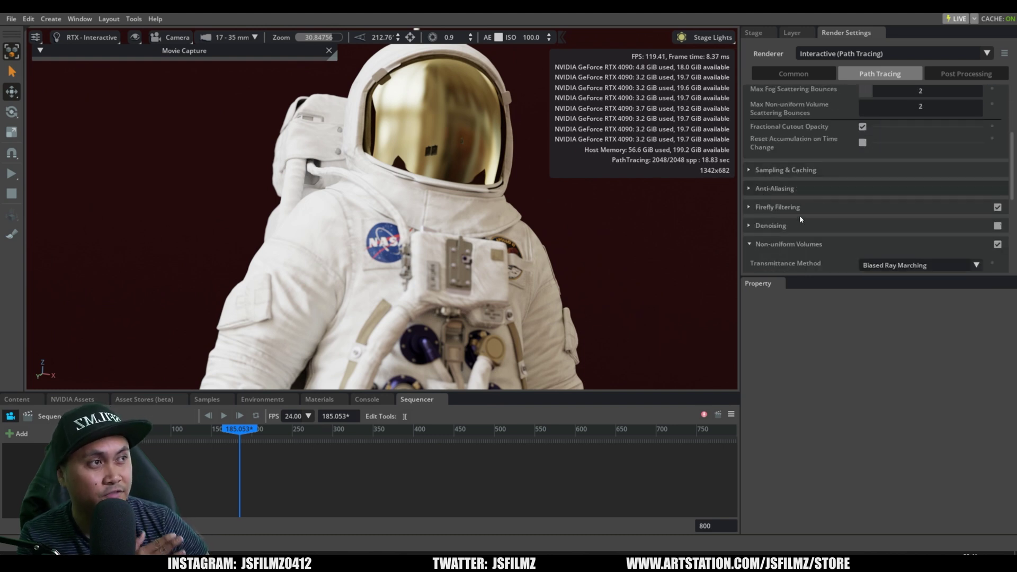
{"action": "scroll", "coordinate": [989, 235], "scroll_direction": "down", "scroll_amount": 3}
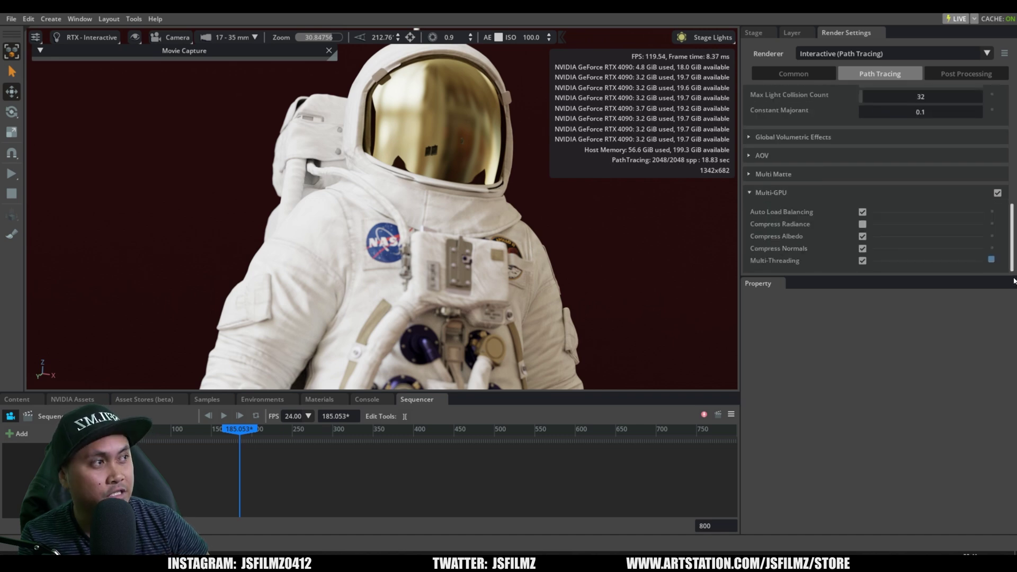
{"action": "left_click", "coordinate": [998, 194]}
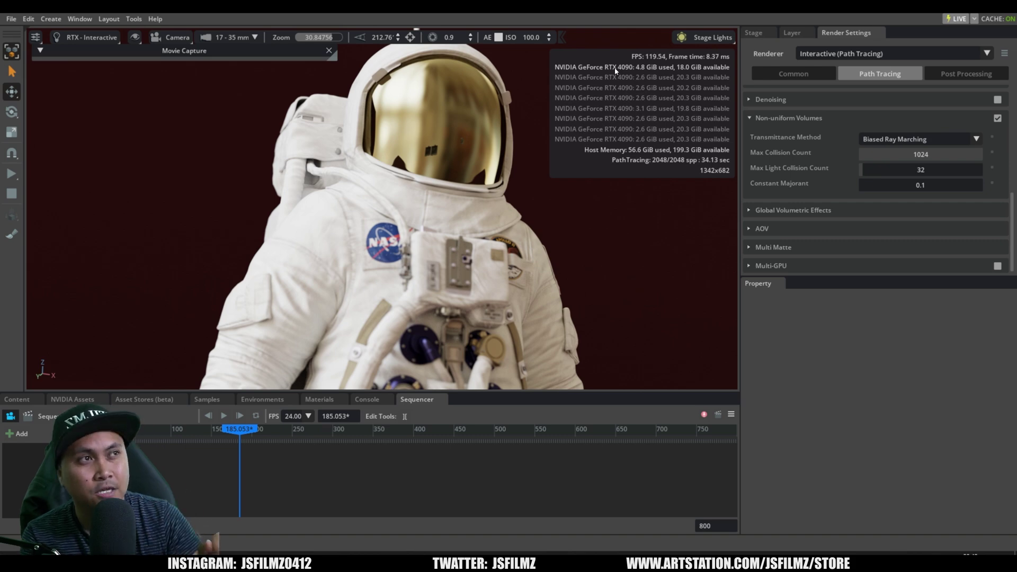
Switch back to RTX - Real-Time and set the current frame to 0
{"action": "left_click_drag", "start_coordinate": [240, 429], "coordinate": [105, 429]}
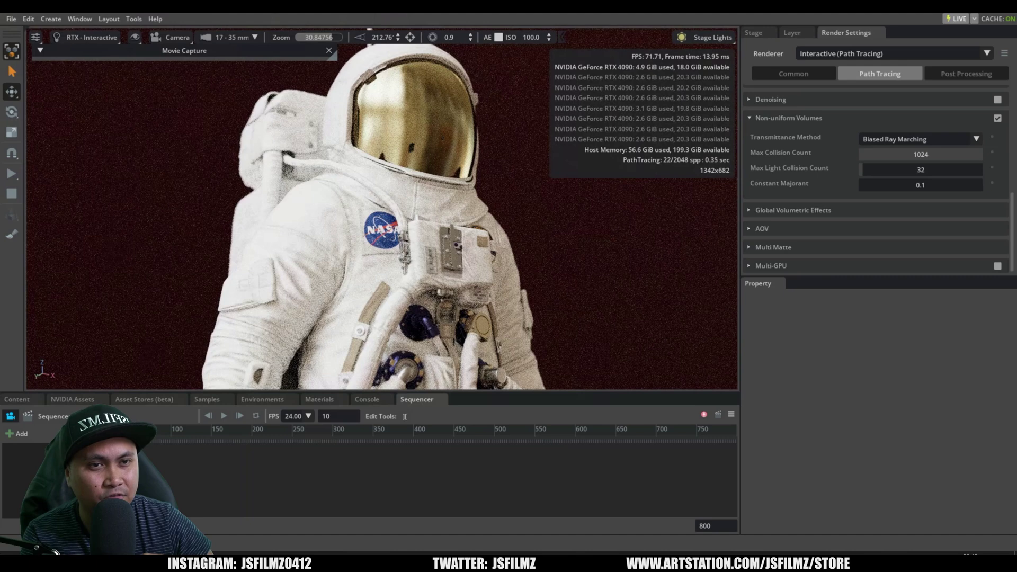
{"action": "left_click", "coordinate": [87, 37]}
{"action": "left_click", "coordinate": [86, 60]}
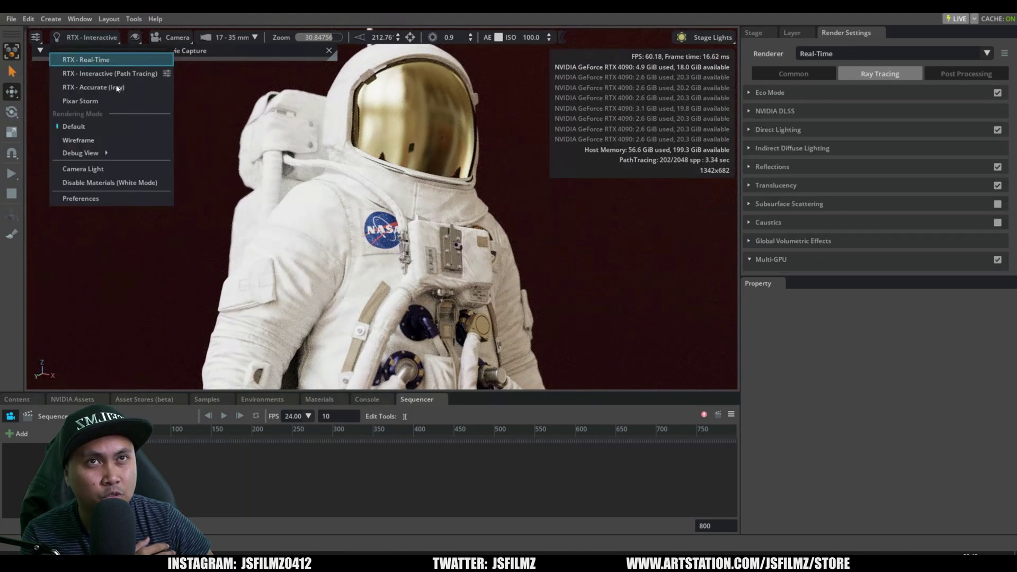
{"action": "left_click_drag", "start_coordinate": [155, 427], "coordinate": [95, 429]}
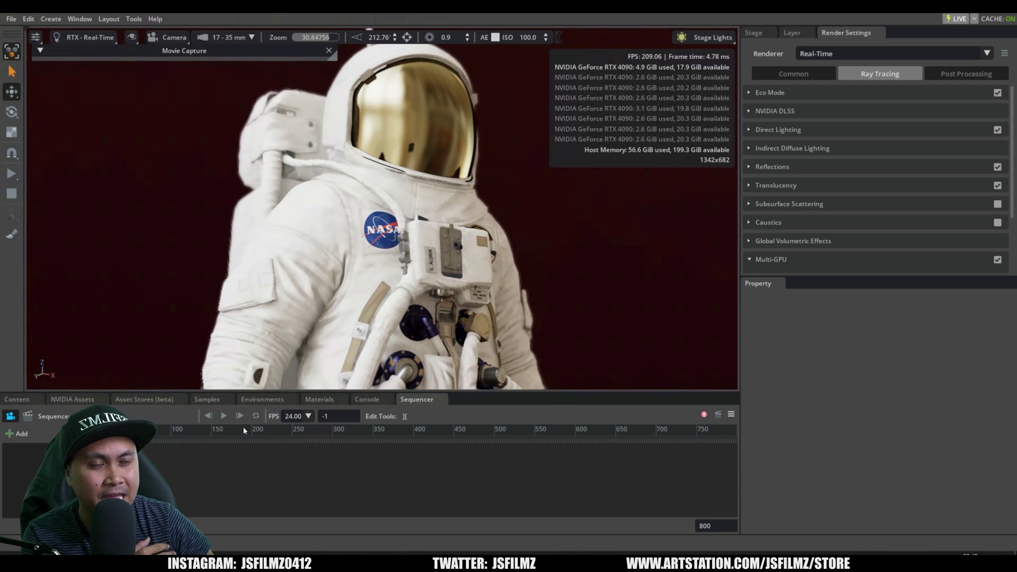
{"action": "double_click", "coordinate": [334, 416]}
{"action": "key", "text": "BackSpace"}
{"action": "type", "text": "0"}
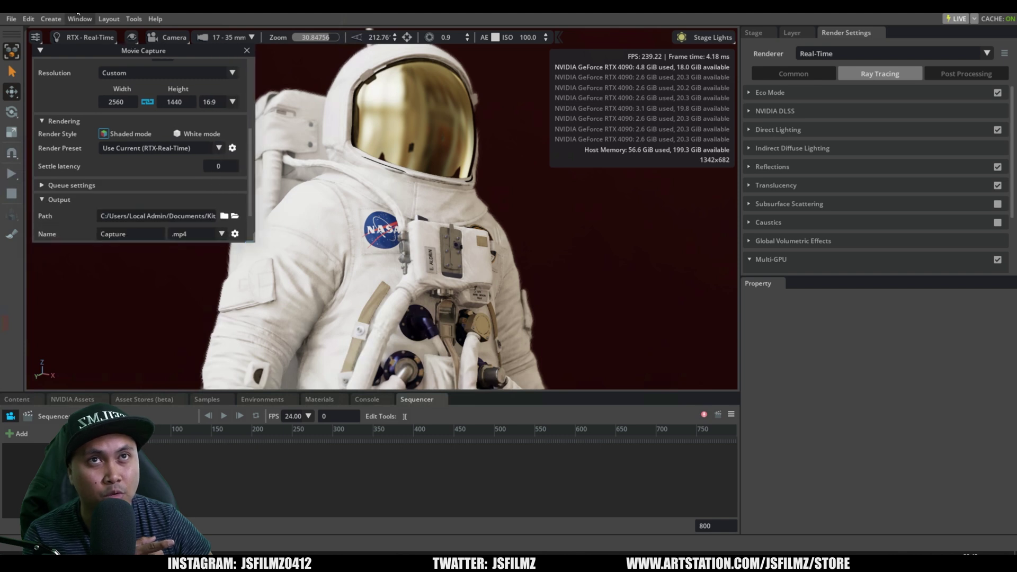
Open the Movie Capture panel from Window > Rendering and enlarge it to show all options
{"action": "left_click", "coordinate": [82, 19]}
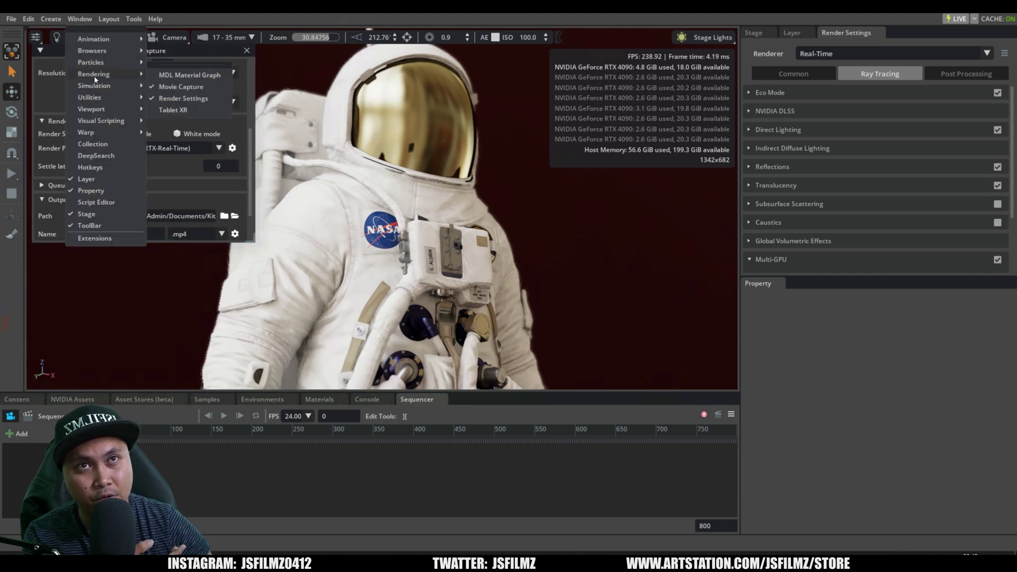
{"action": "mouse_move", "coordinate": [94, 74]}
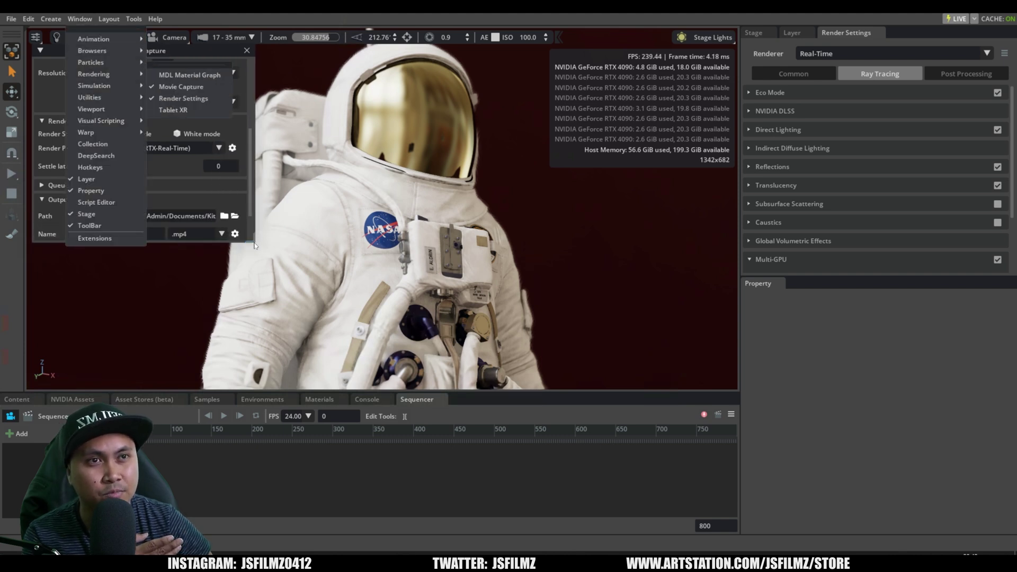
{"action": "left_click_drag", "start_coordinate": [256, 241], "coordinate": [268, 274]}
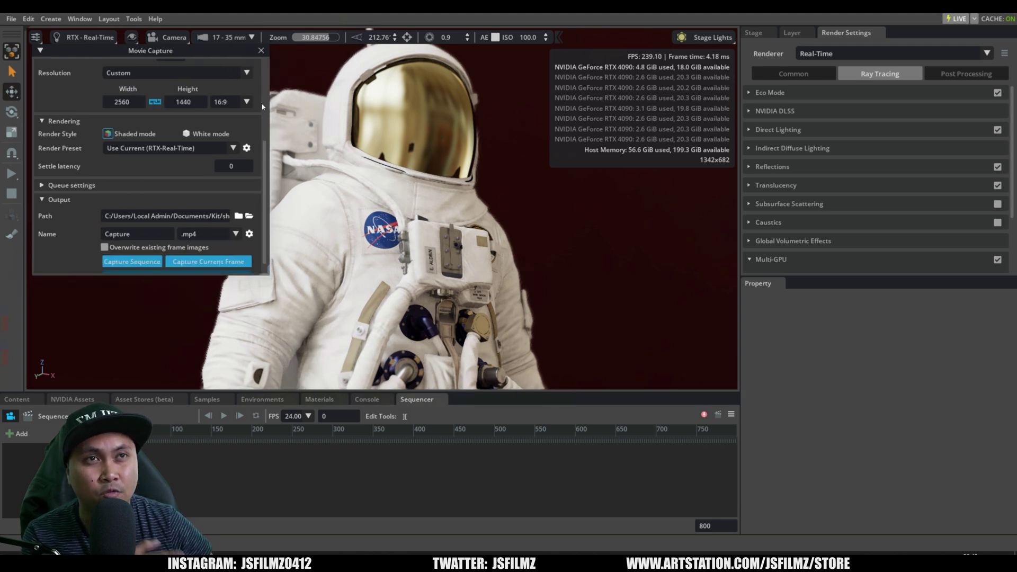
{"action": "left_click_drag", "start_coordinate": [264, 153], "coordinate": [260, 184]}
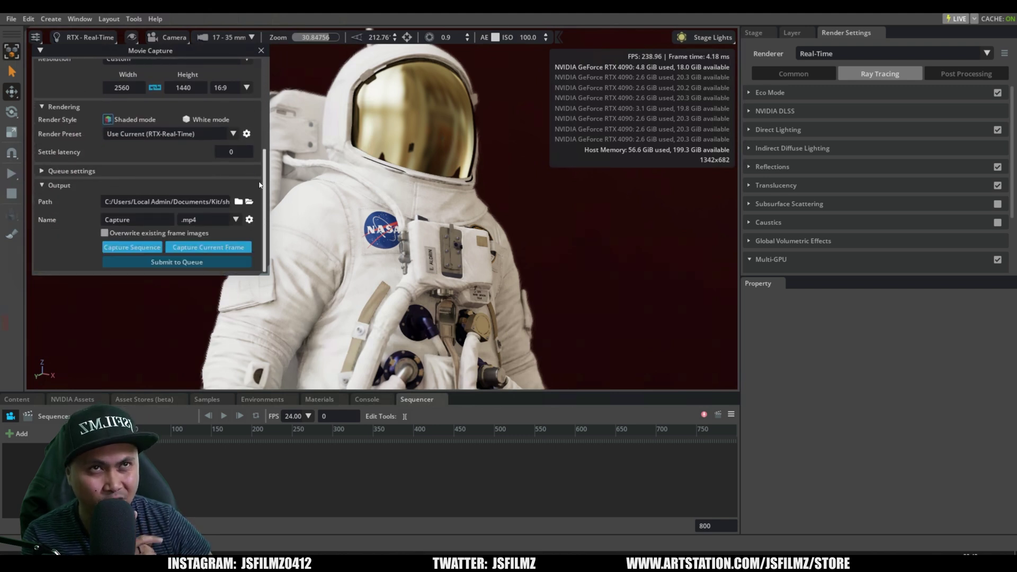
Set the Movie Capture Render Preset to RTX-Interactive (Path Tracing)
{"action": "left_click", "coordinate": [152, 133]}
{"action": "left_click", "coordinate": [151, 157]}
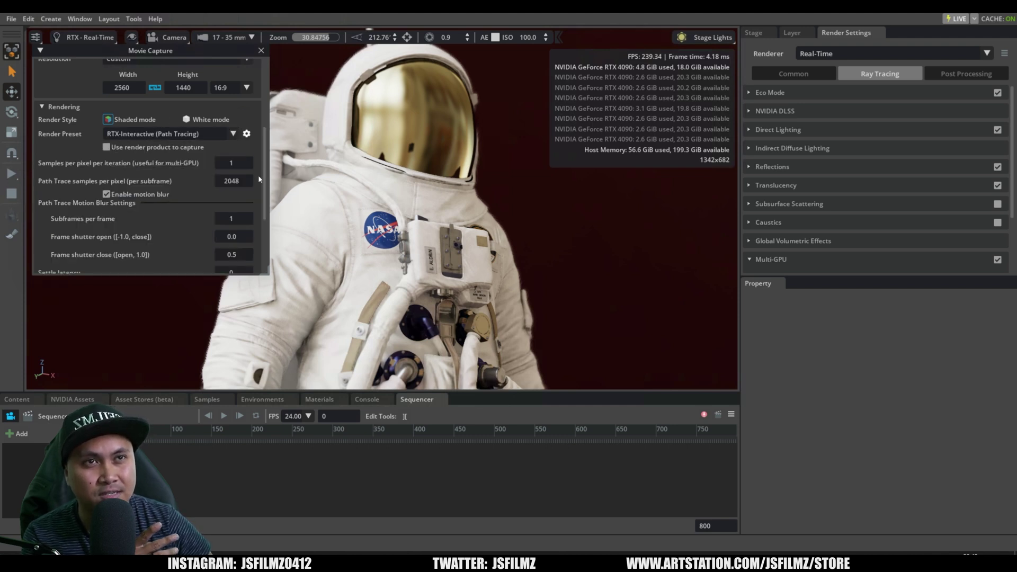
{"action": "scroll", "coordinate": [142, 172], "scroll_direction": "down", "scroll_amount": 1}
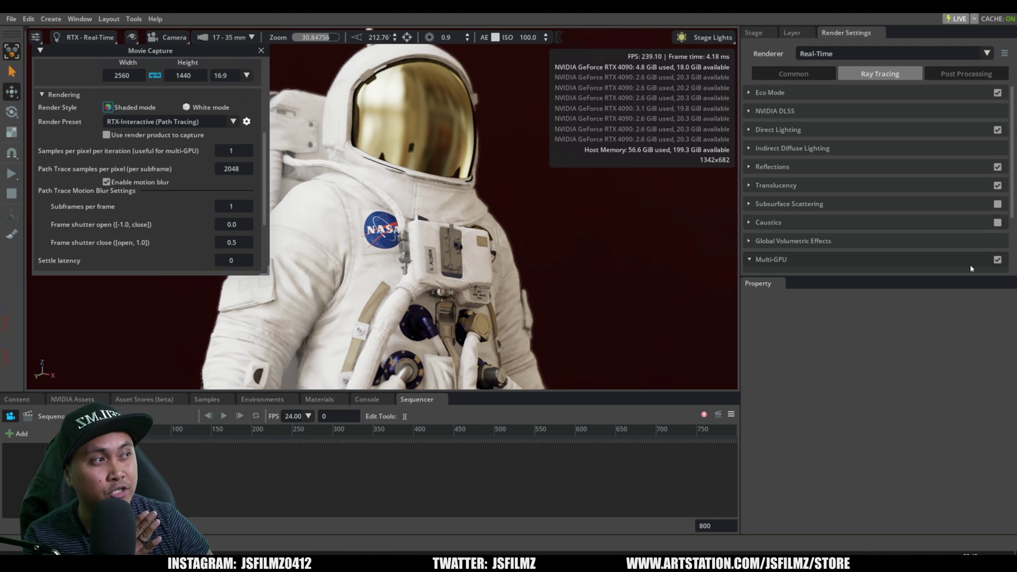
Toggle Multi-GPU, set the renderer to Interactive (Path Tracing), and show the Capture .mp4 output settings
{"action": "left_click", "coordinate": [997, 259]}
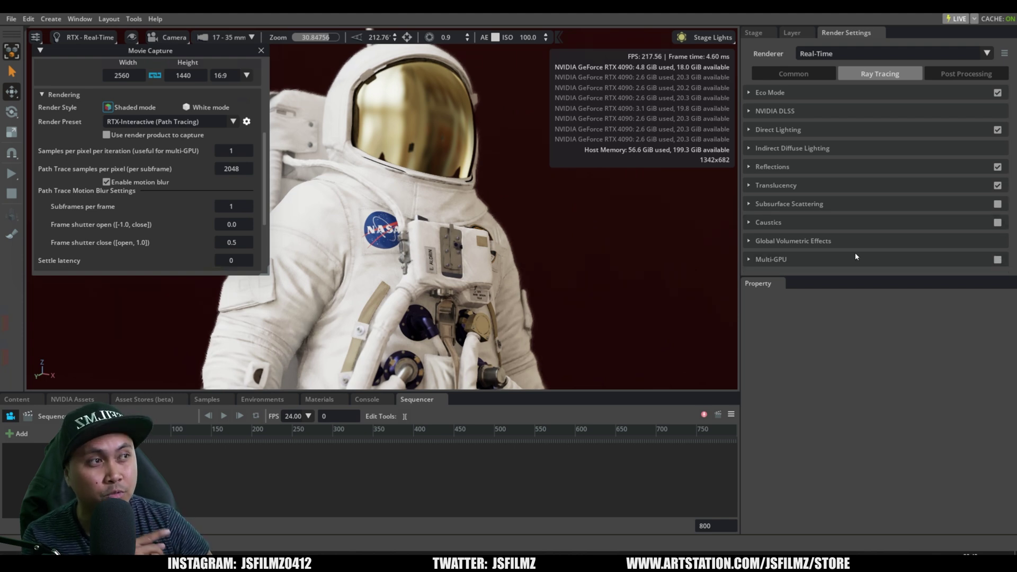
{"action": "left_click", "coordinate": [820, 54]}
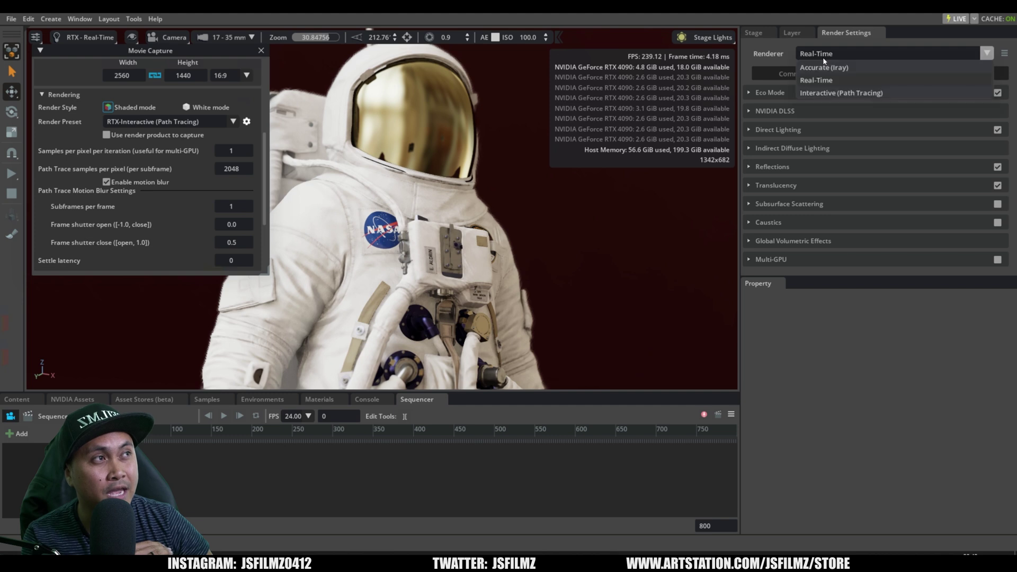
{"action": "left_click", "coordinate": [816, 94]}
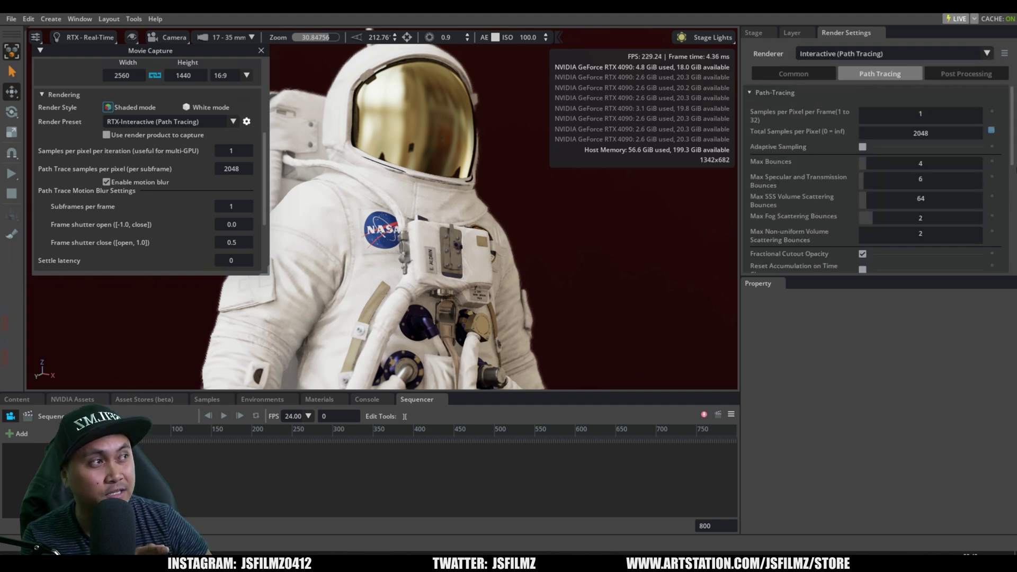
{"action": "scroll", "coordinate": [1002, 247], "scroll_direction": "down", "scroll_amount": 5}
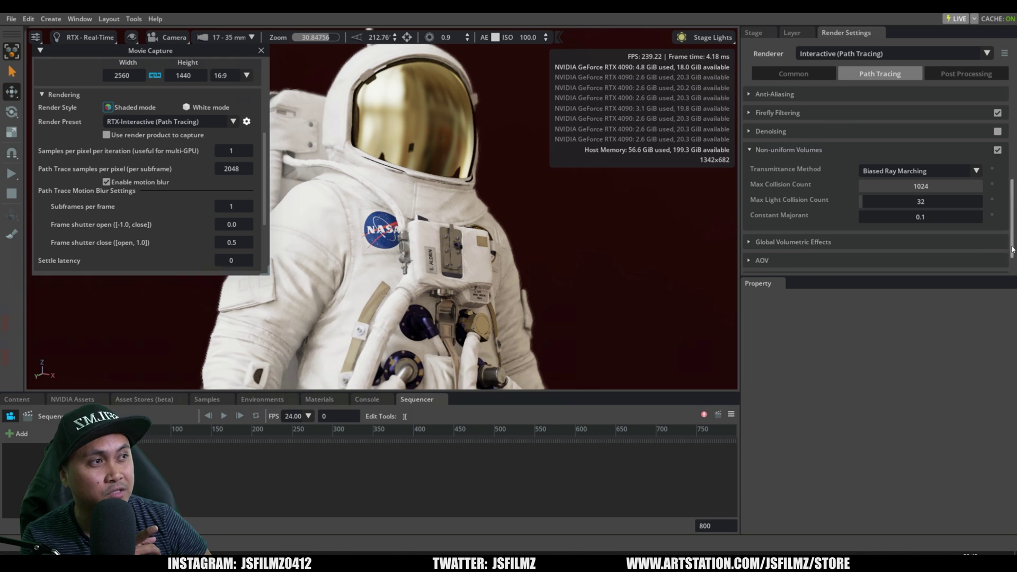
{"action": "scroll", "coordinate": [970, 267], "scroll_direction": "down", "scroll_amount": 2}
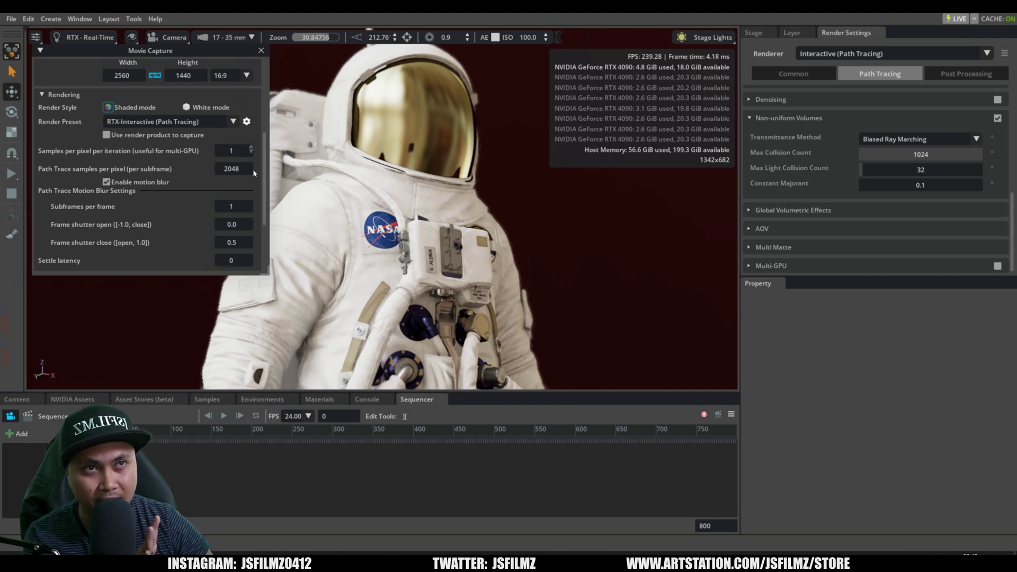
{"action": "scroll", "coordinate": [253, 170], "scroll_direction": "down", "scroll_amount": 5}
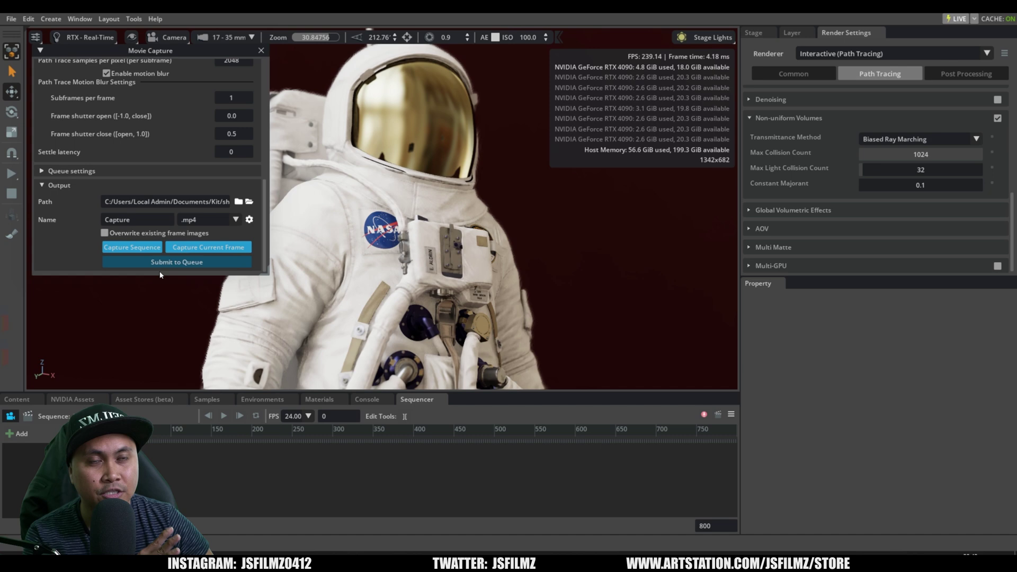
Render and save the current astronaut frame with Capture Current Frame
{"action": "left_click", "coordinate": [206, 250]}
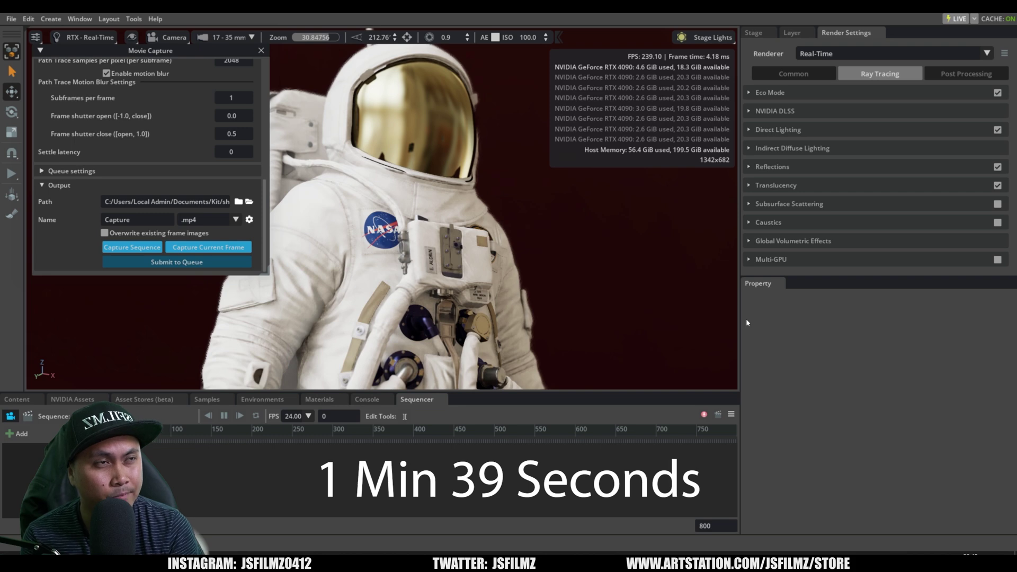
Open Capture1 from the capture folder in Photos, zoom in and out, then minimize Photos
{"action": "mouse_move", "coordinate": [164, 563]}
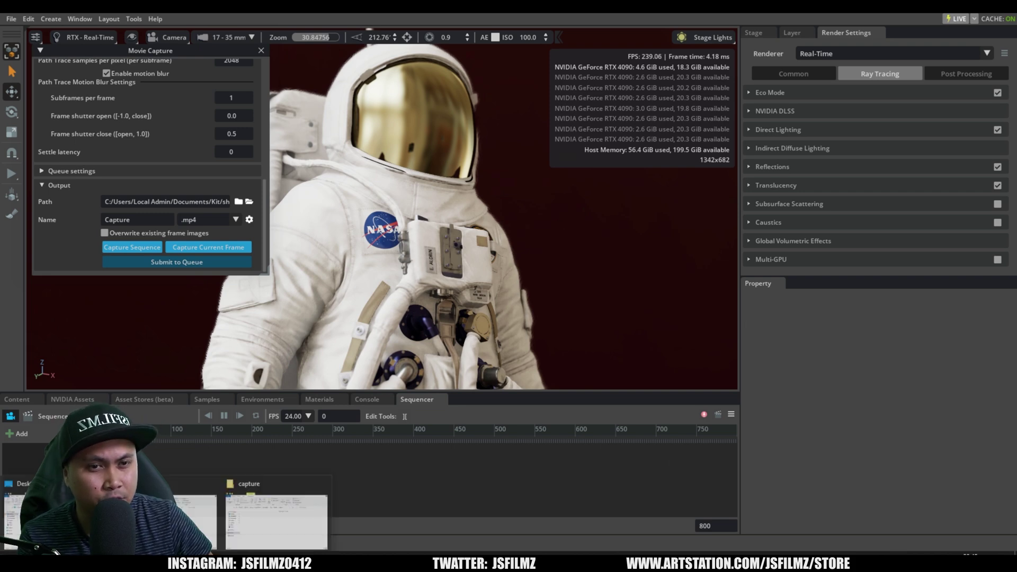
{"action": "left_click", "coordinate": [276, 521]}
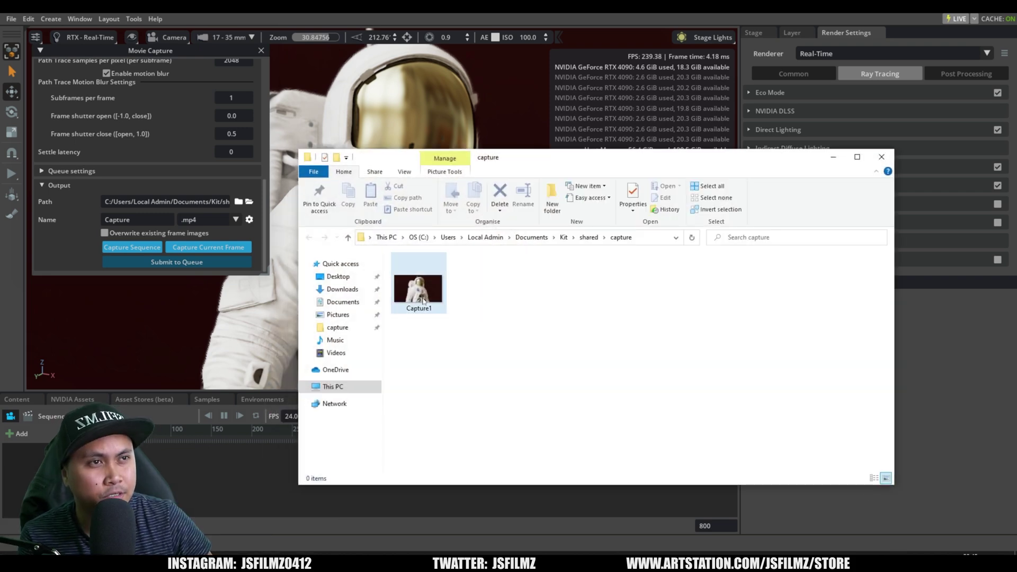
{"action": "left_click", "coordinate": [426, 298]}
{"action": "double_click", "coordinate": [427, 296]}
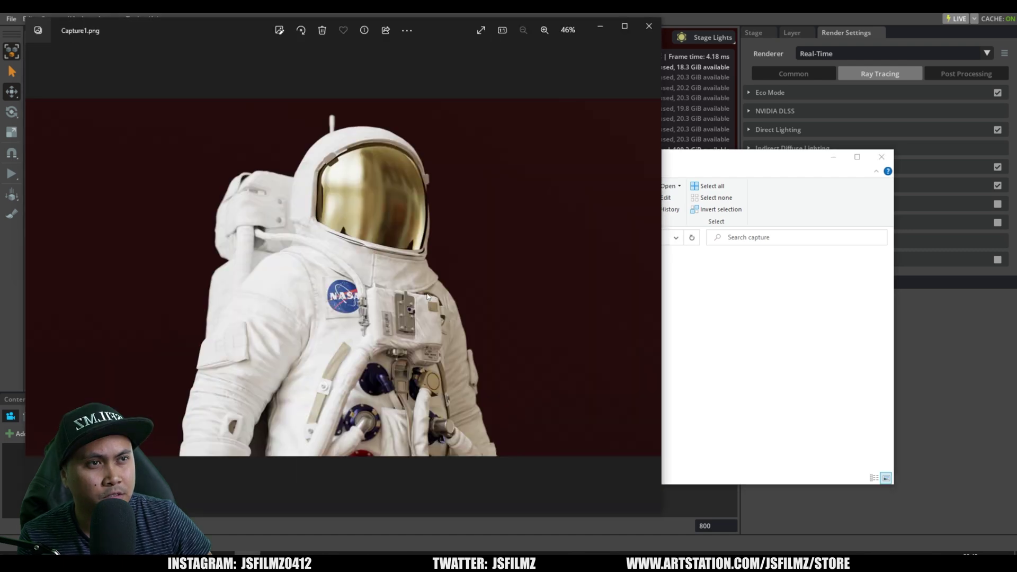
{"action": "scroll", "coordinate": [394, 325], "scroll_direction": "up", "scroll_amount": 5}
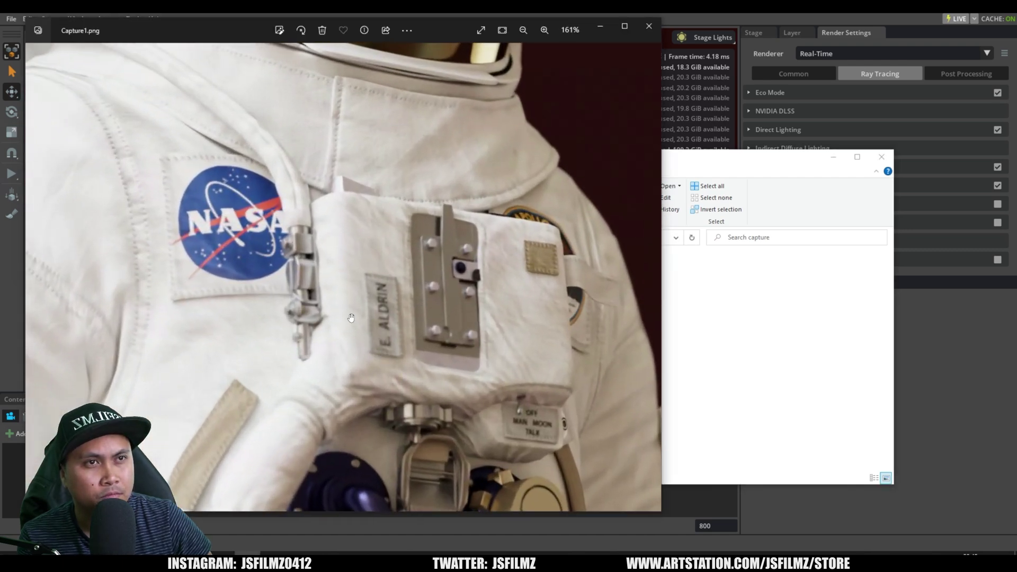
{"action": "scroll", "coordinate": [444, 312], "scroll_direction": "down", "scroll_amount": 5}
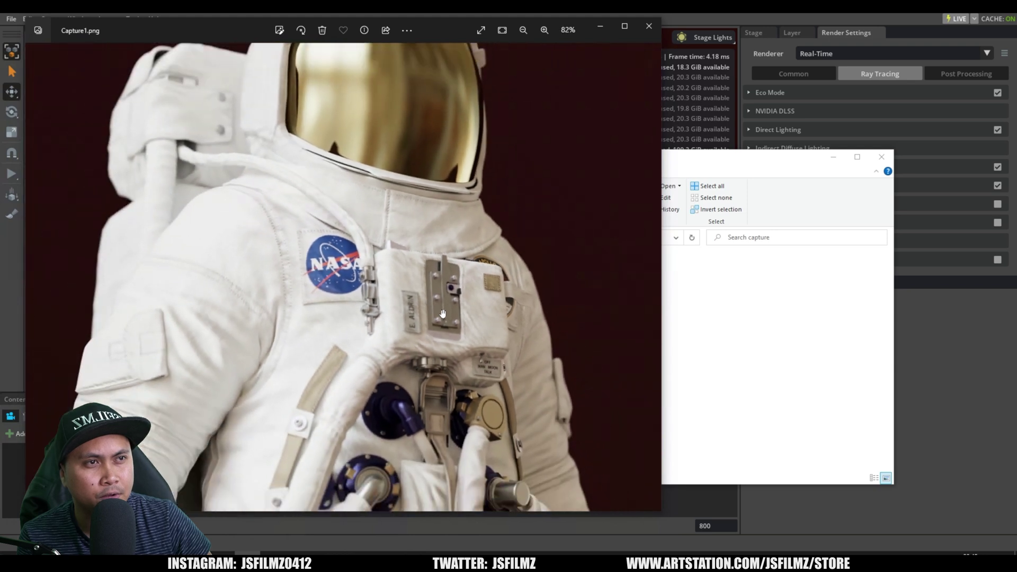
{"action": "scroll", "coordinate": [443, 313], "scroll_direction": "down", "scroll_amount": 2}
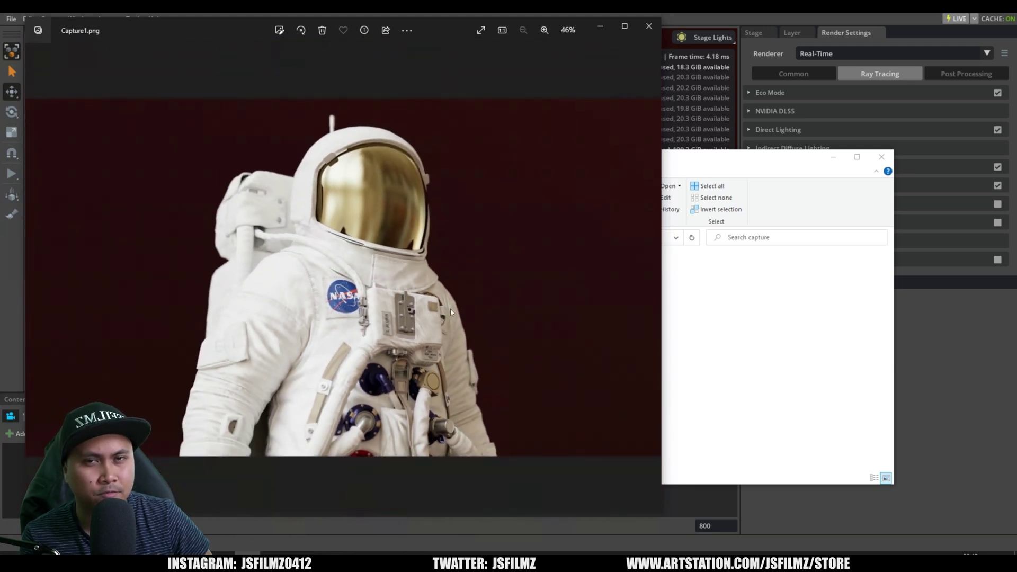
{"action": "left_click", "coordinate": [600, 31]}
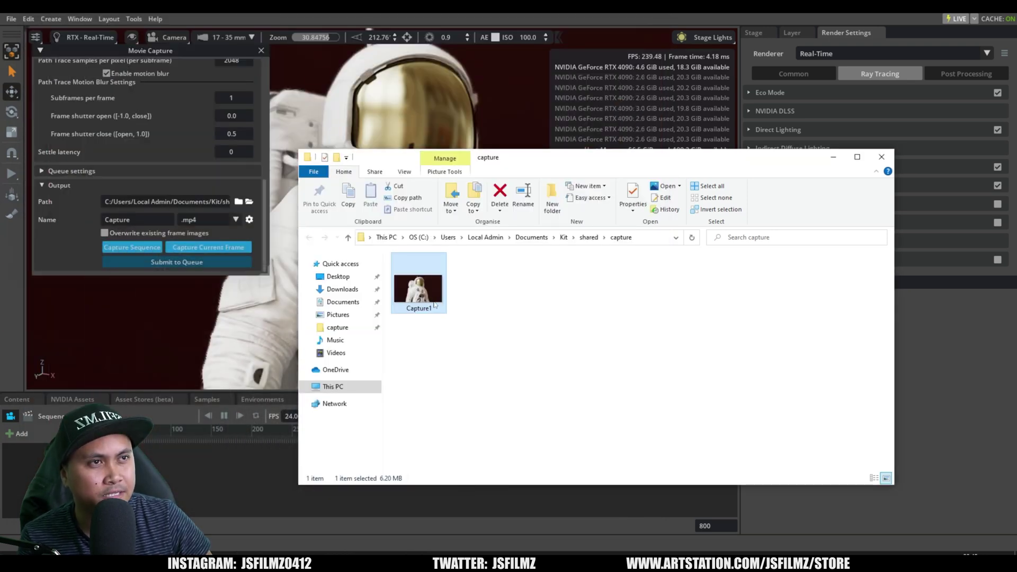
Return to the scene and switch the renderer to Interactive (Path Tracing)
{"action": "left_click", "coordinate": [833, 159]}
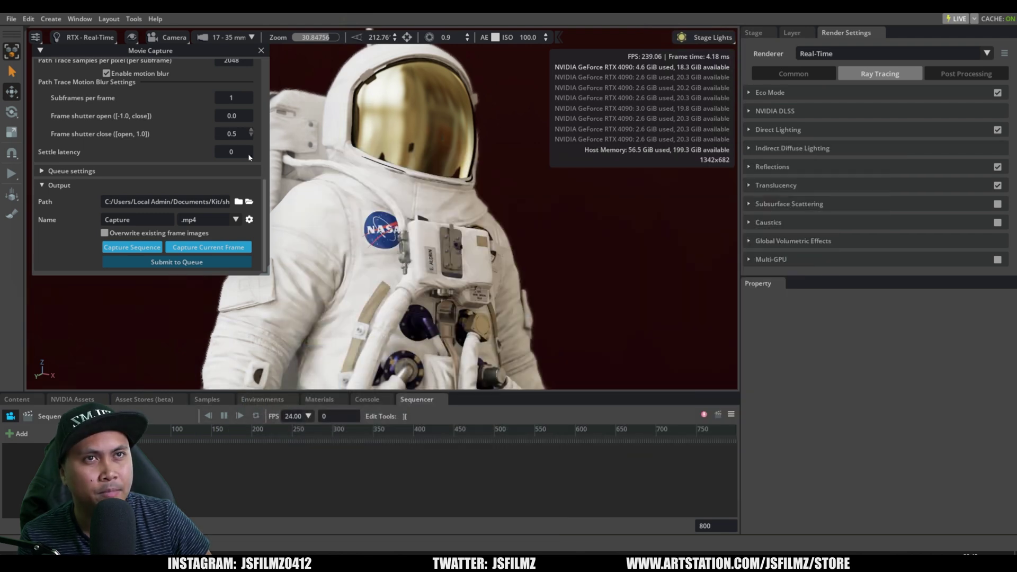
{"action": "left_click_drag", "start_coordinate": [265, 192], "coordinate": [272, 157]}
{"action": "left_click", "coordinate": [831, 55]}
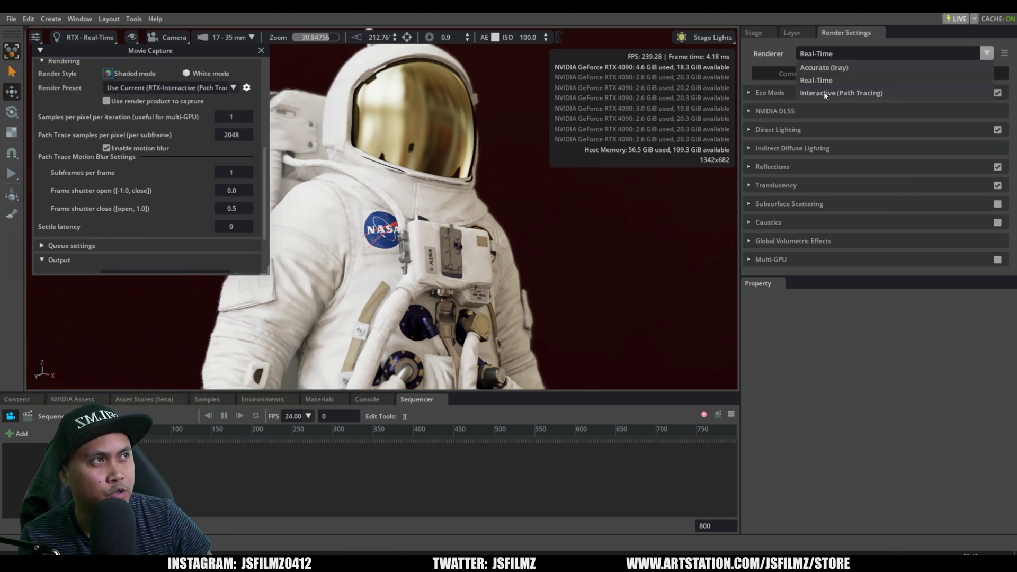
{"action": "left_click", "coordinate": [826, 94]}
{"action": "mouse_move", "coordinate": [1014, 154]}
{"action": "left_mouse_down"}
{"action": "mouse_move", "coordinate": [1013, 238]}
{"action": "mouse_move", "coordinate": [1001, 266]}
{"action": "left_mouse_up"}
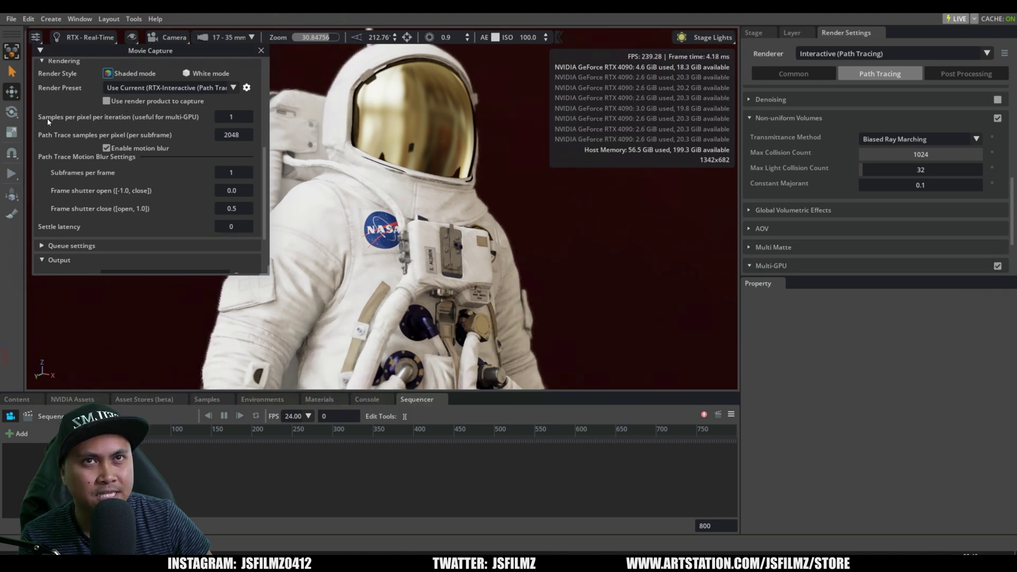
Set samples per pixel per iteration to 64 and capture the current frame again
{"action": "double_click", "coordinate": [230, 118]}
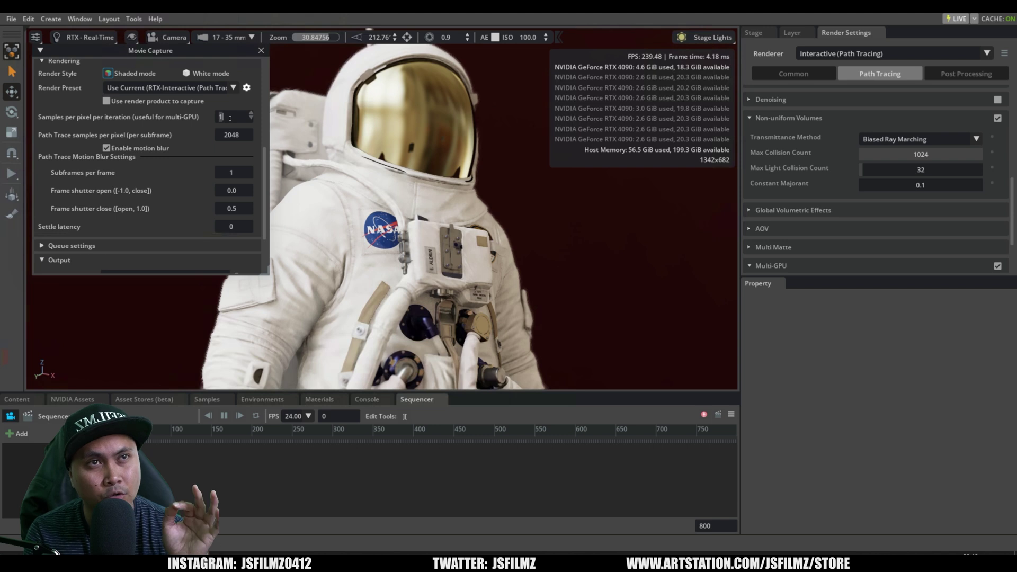
{"action": "key", "text": "BackSpace"}
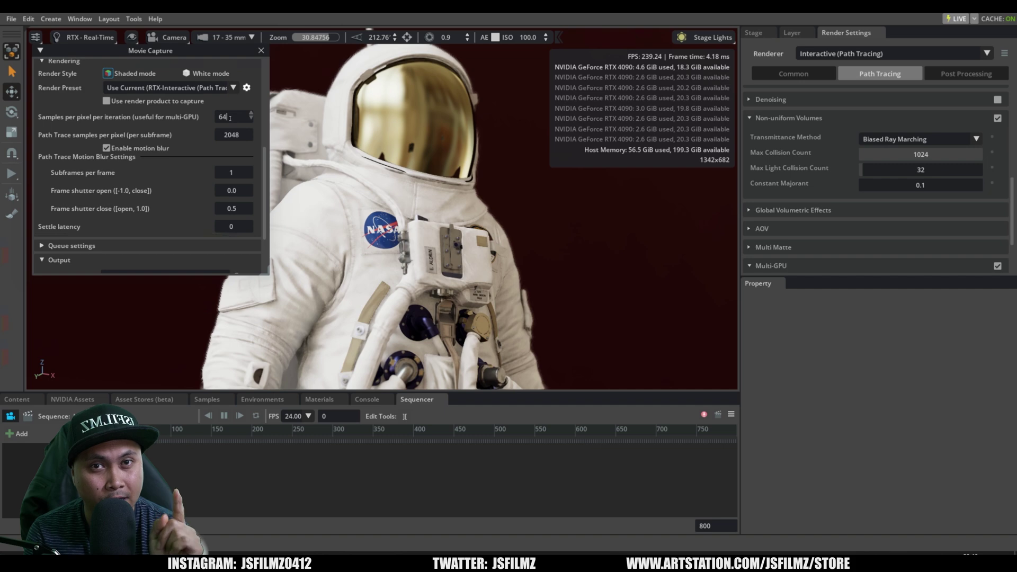
{"action": "scroll", "coordinate": [264, 178], "scroll_direction": "down", "scroll_amount": 3}
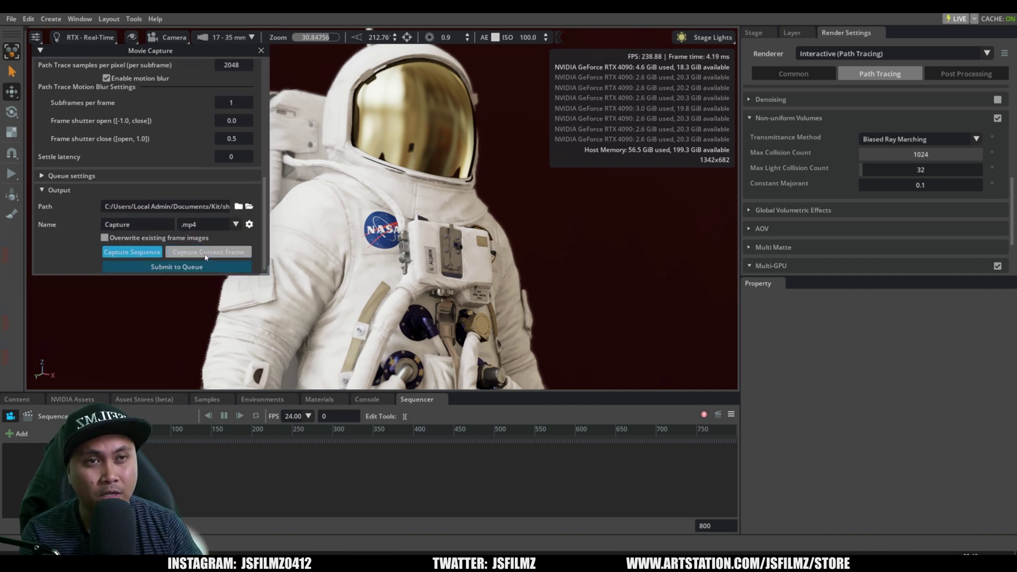
{"action": "left_click", "coordinate": [205, 253]}
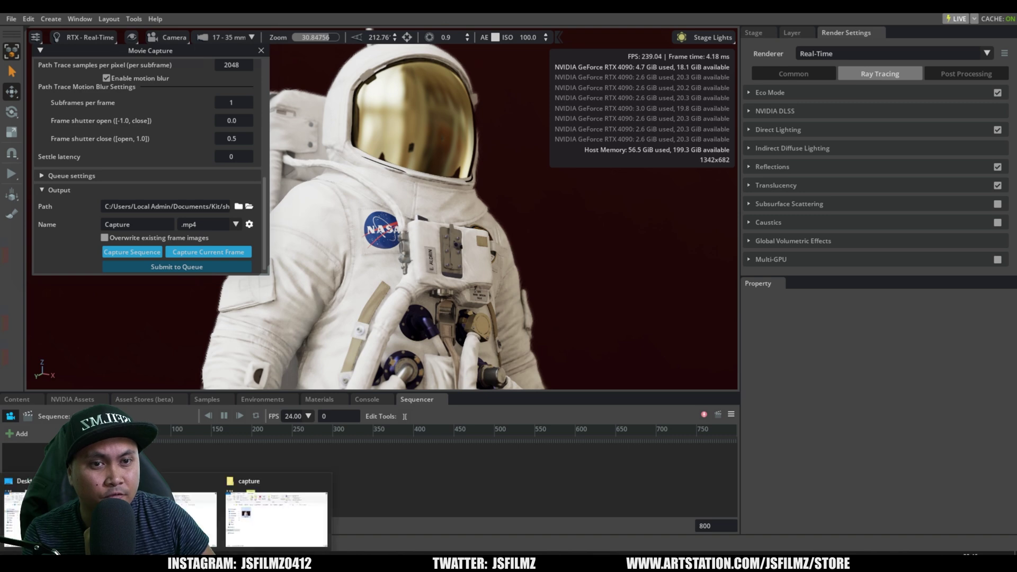
Open Capture1 and Capture2 in Windows Photos side by side for comparison
{"action": "left_click", "coordinate": [281, 520]}
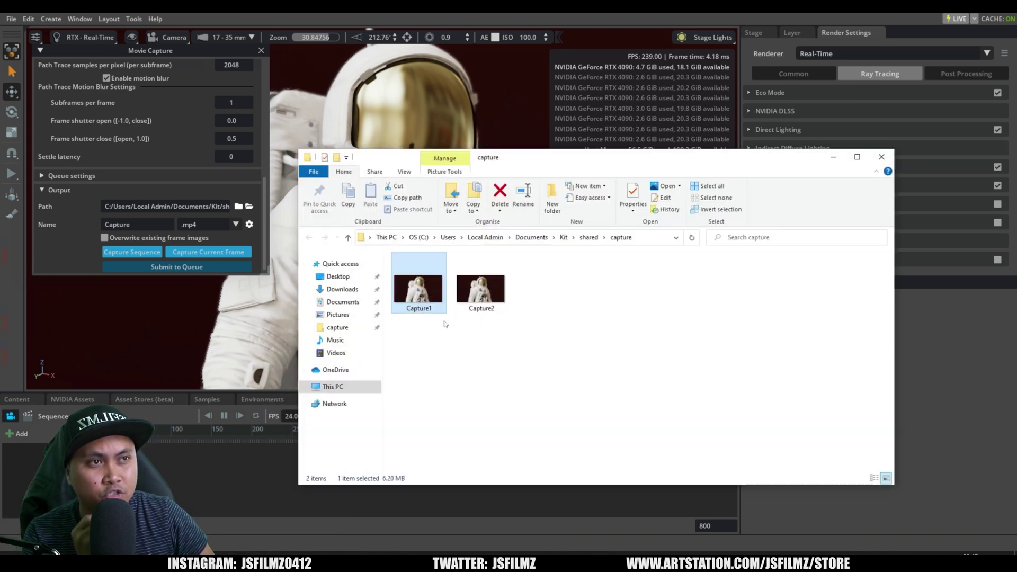
{"action": "left_click", "coordinate": [474, 290]}
{"action": "double_click", "coordinate": [424, 291]}
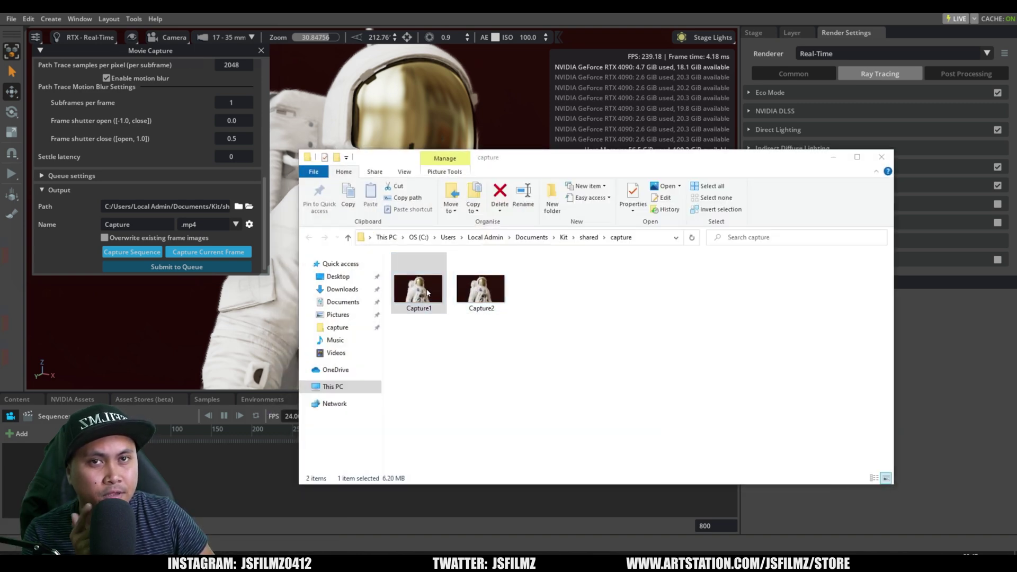
{"action": "scroll", "coordinate": [395, 318], "scroll_direction": "up", "scroll_amount": 5}
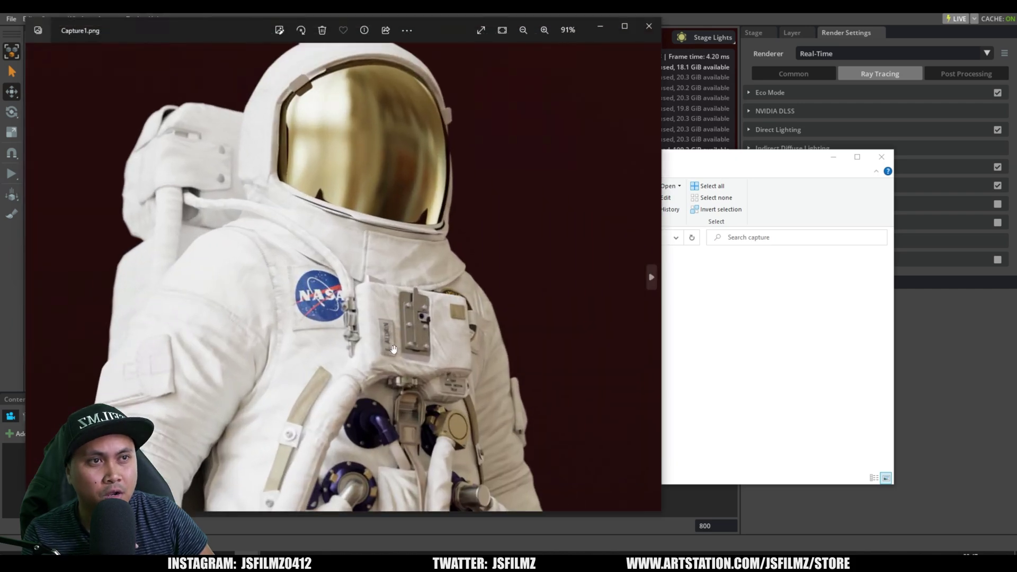
{"action": "left_click", "coordinate": [698, 352]}
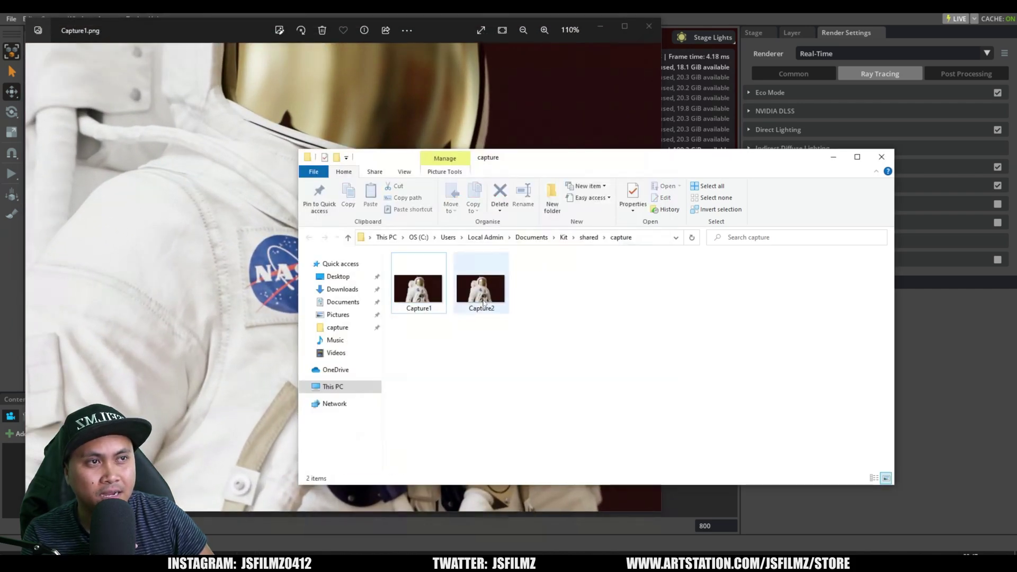
{"action": "double_click", "coordinate": [480, 286]}
{"action": "scroll", "coordinate": [357, 354], "scroll_direction": "up", "scroll_amount": 6}
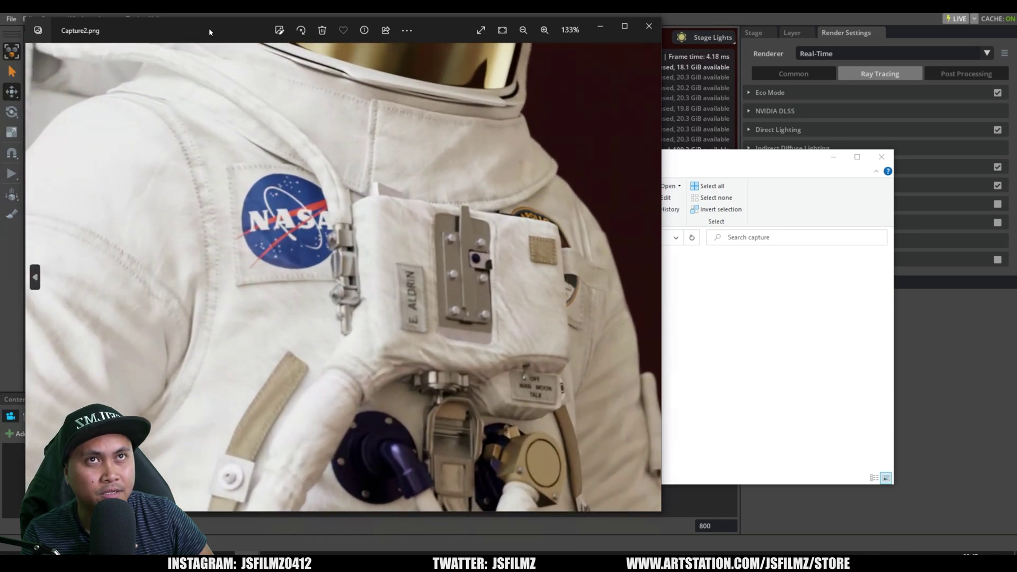
{"action": "left_click_drag", "start_coordinate": [268, 21], "coordinate": [717, 29]}
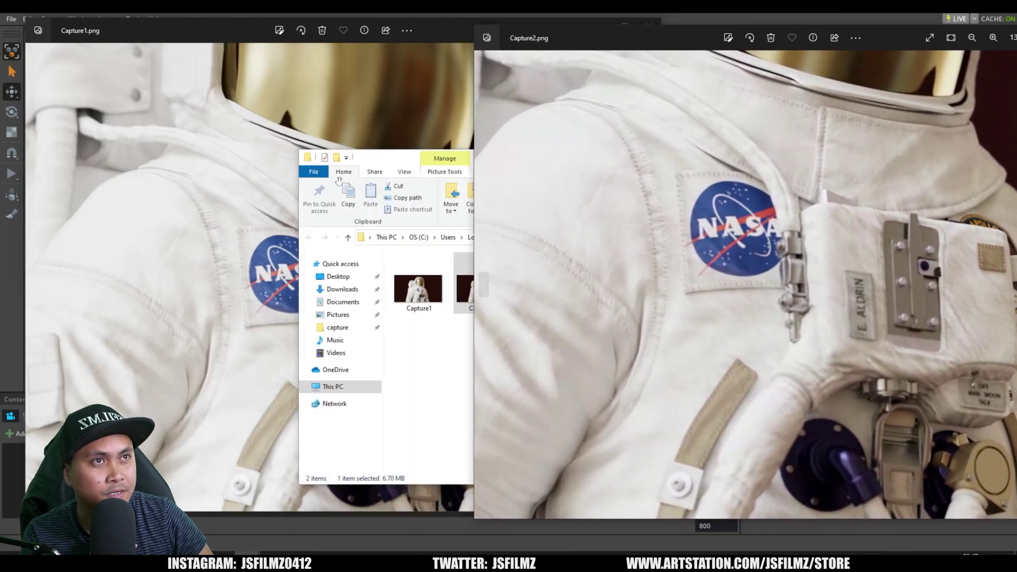
{"action": "left_click", "coordinate": [392, 163]}
{"action": "left_click", "coordinate": [834, 159]}
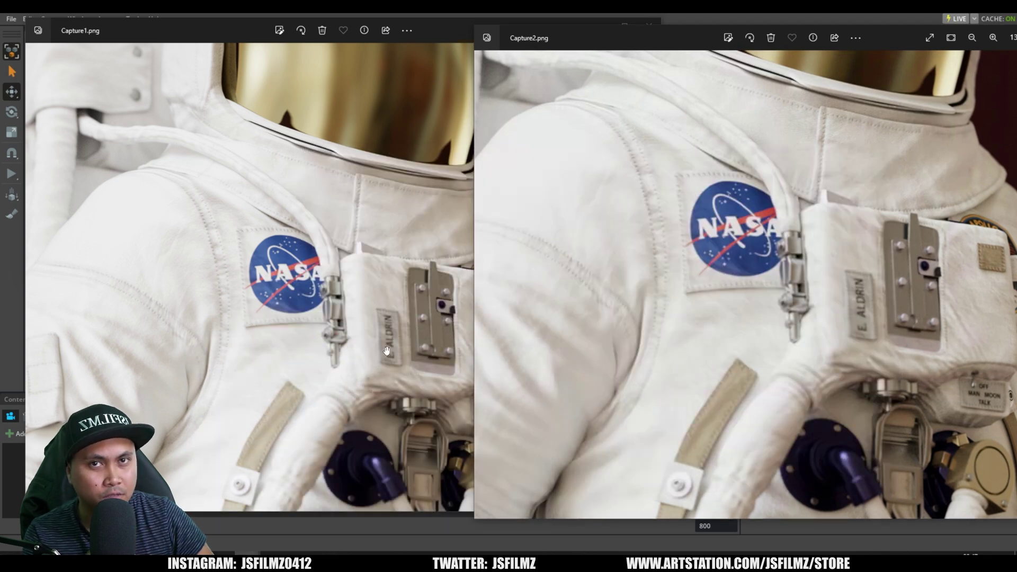
Restore the Capture2 viewer to a smaller window and close it
{"action": "scroll", "coordinate": [389, 349], "scroll_direction": "down", "scroll_amount": 2}
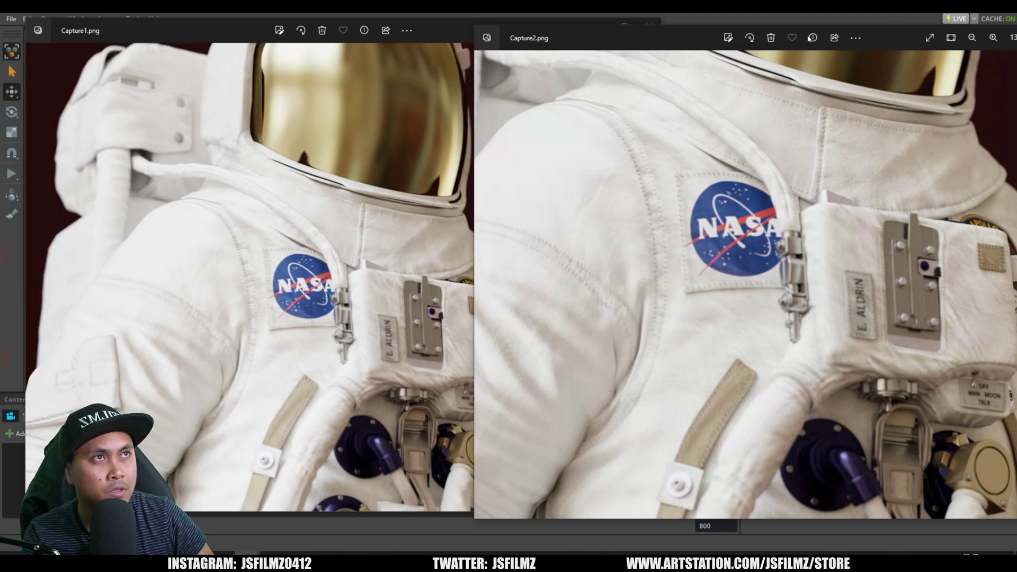
{"action": "double_click", "coordinate": [668, 33]}
{"action": "left_click", "coordinate": [921, 55]}
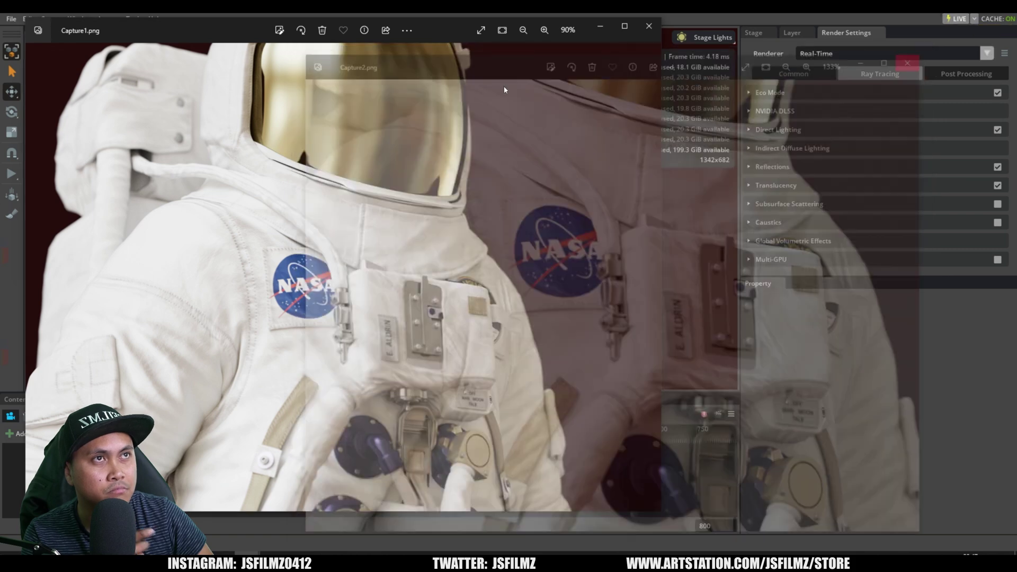
Close Capture1, switch the renderer to Interactive (Path Tracing) and disable Multi-GPU
{"action": "left_click", "coordinate": [653, 27]}
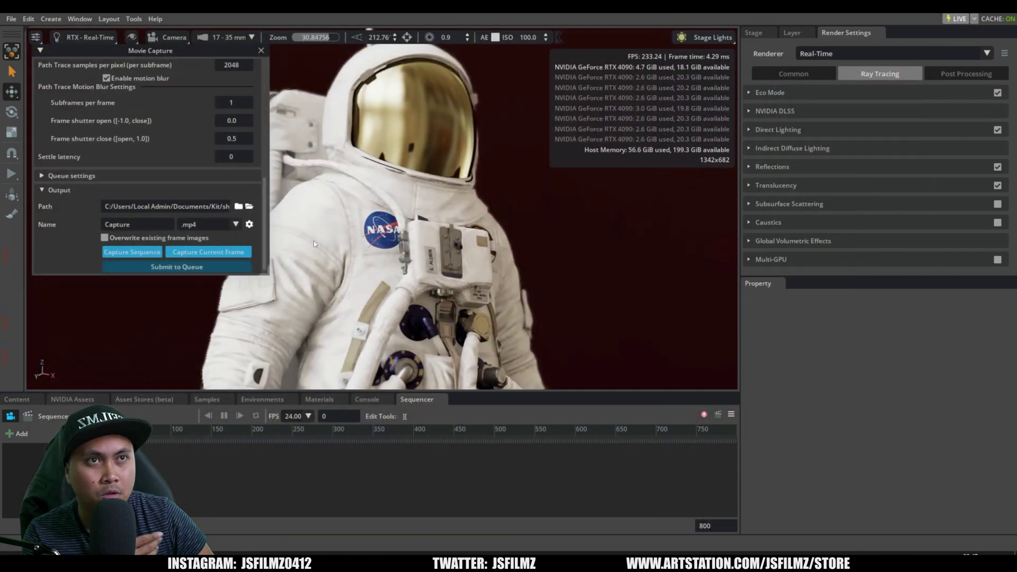
{"action": "scroll", "coordinate": [187, 131], "scroll_direction": "up", "scroll_amount": 4}
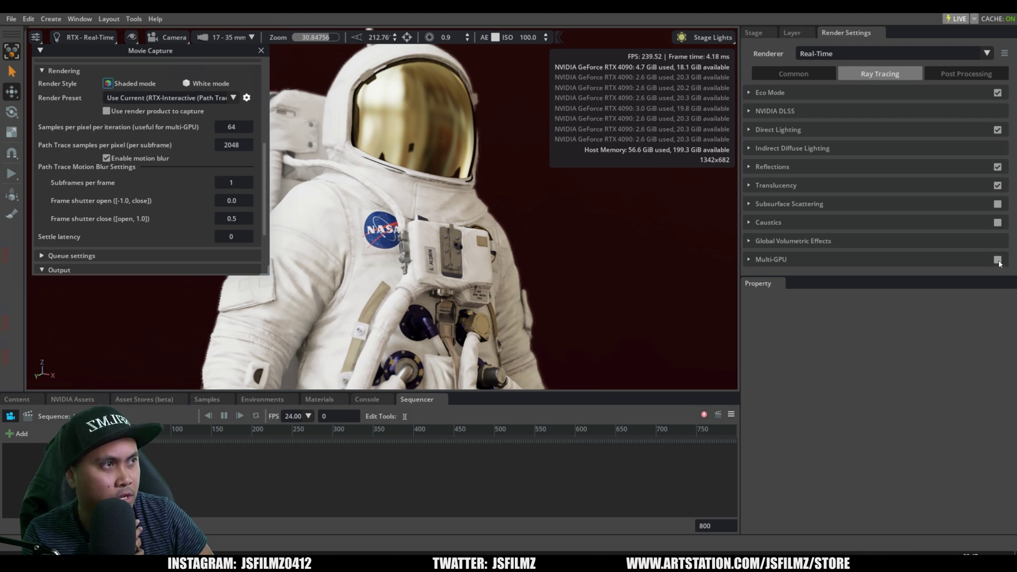
{"action": "left_click", "coordinate": [987, 53]}
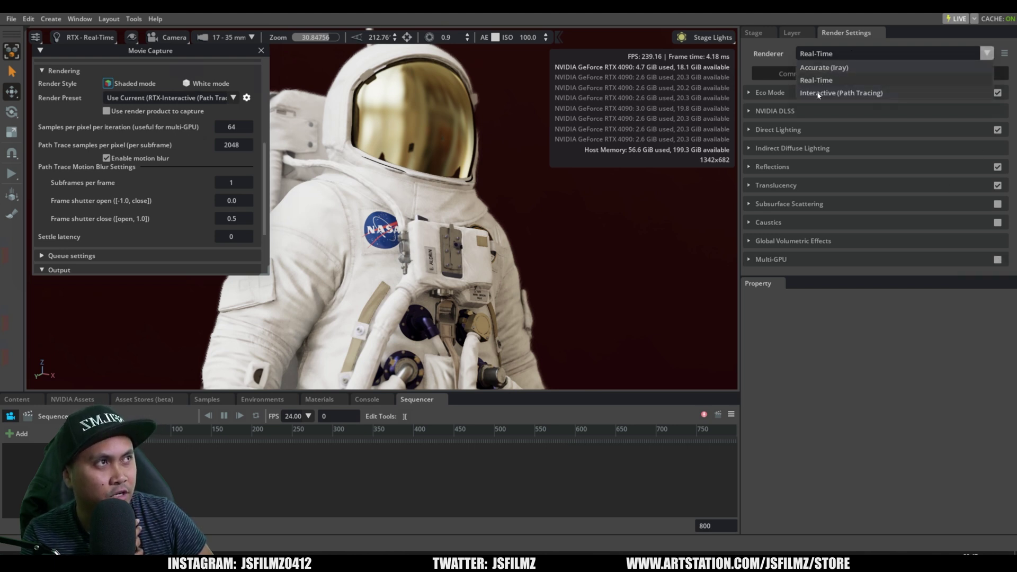
{"action": "left_click", "coordinate": [818, 93]}
{"action": "scroll", "coordinate": [1001, 268], "scroll_direction": "down", "scroll_amount": 5}
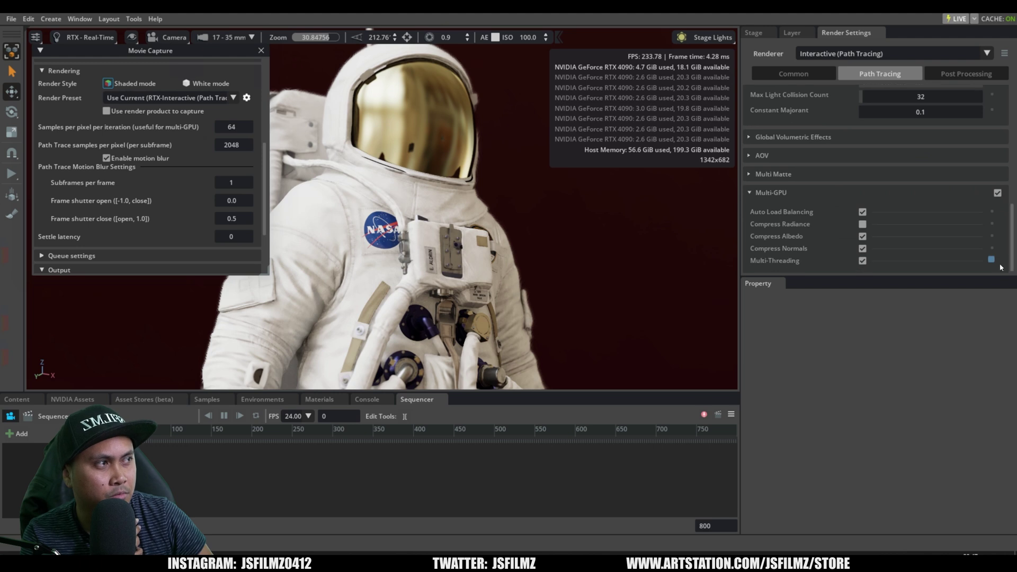
{"action": "left_click", "coordinate": [997, 194]}
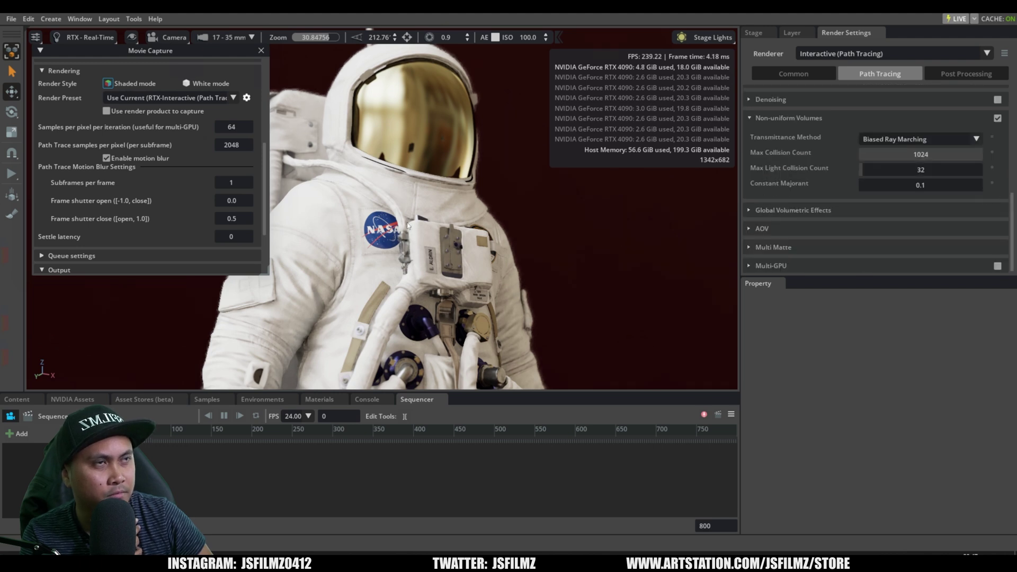
Capture the current frame on a single GPU, then pause and cancel it
{"action": "scroll", "coordinate": [260, 175], "scroll_direction": "down", "scroll_amount": 3}
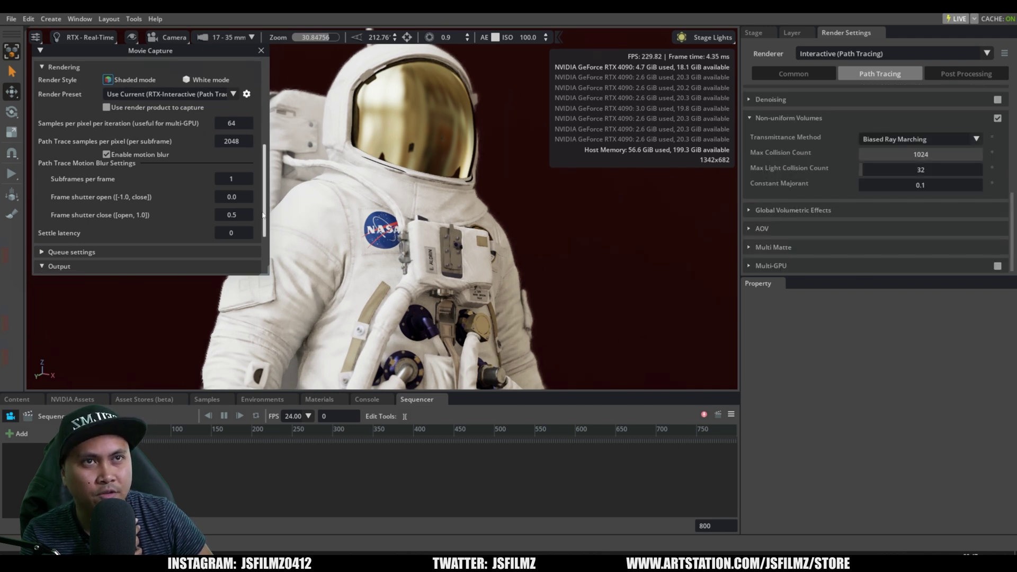
{"action": "left_click", "coordinate": [214, 248]}
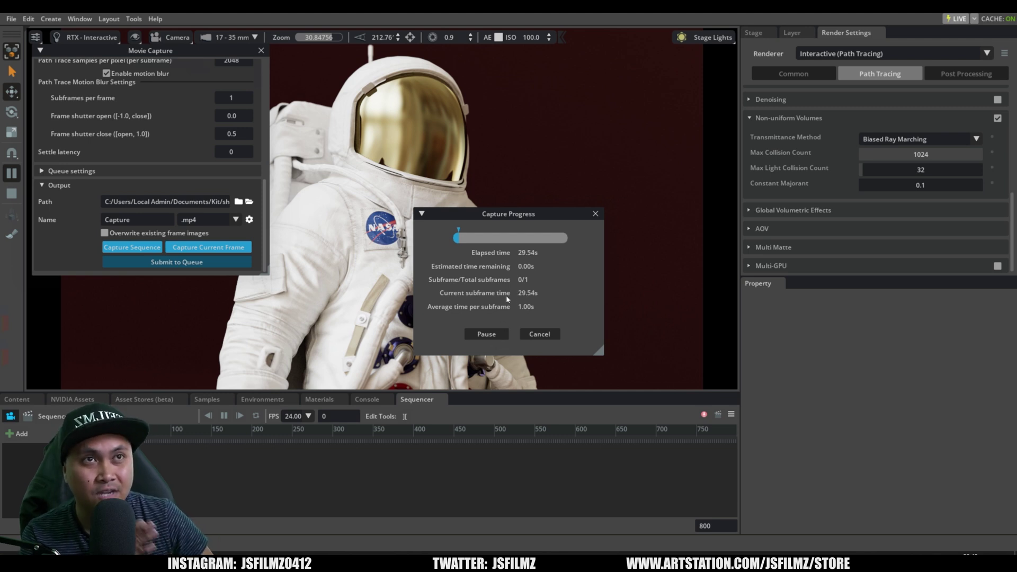
{"action": "left_click", "coordinate": [540, 334]}
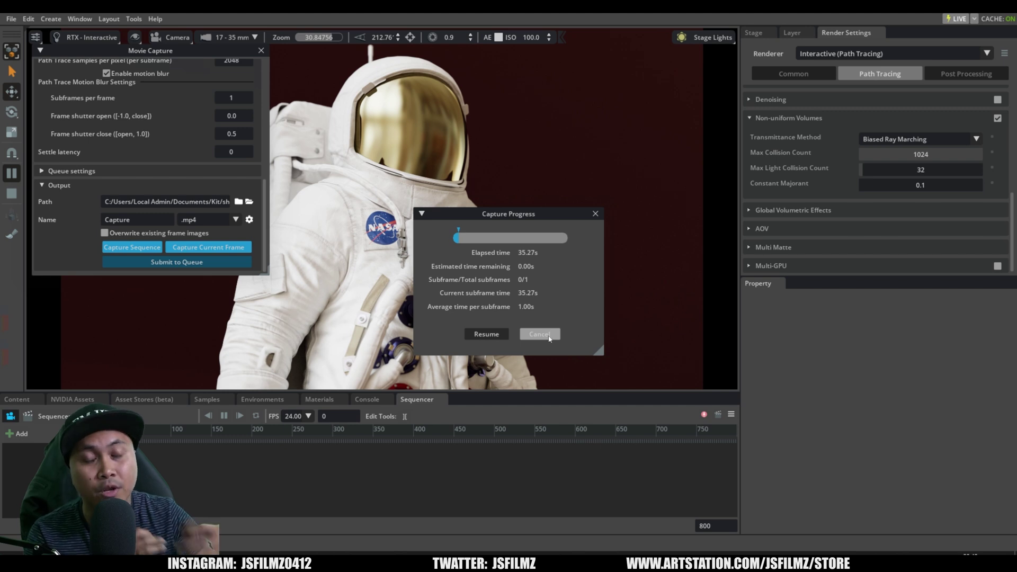
{"action": "left_click", "coordinate": [548, 334]}
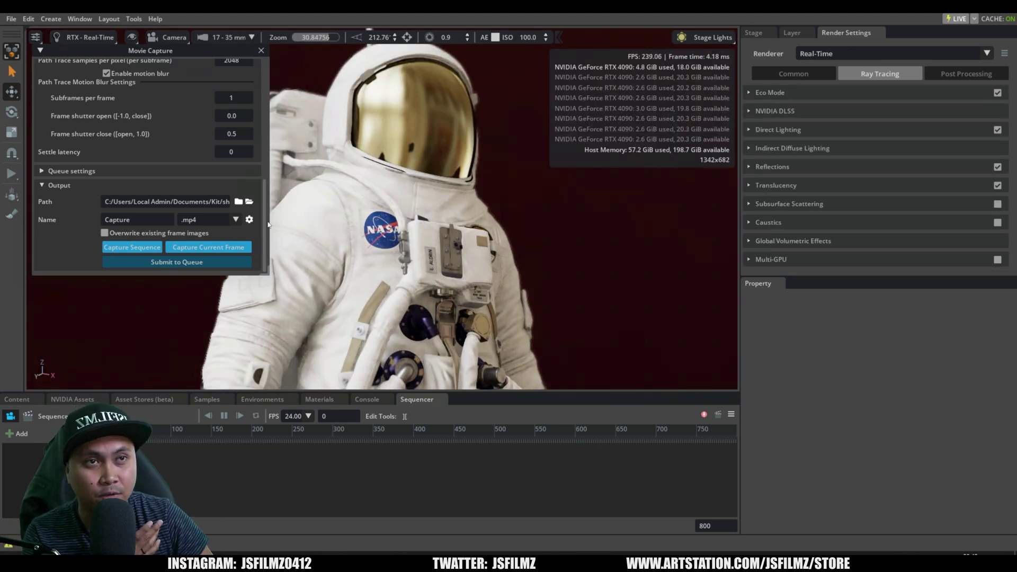
Re-enable Multi-GPU and check the Movie Capture range 0–48 at 2560×1440, 24 FPS
{"action": "left_click_drag", "start_coordinate": [266, 221], "coordinate": [236, 125]}
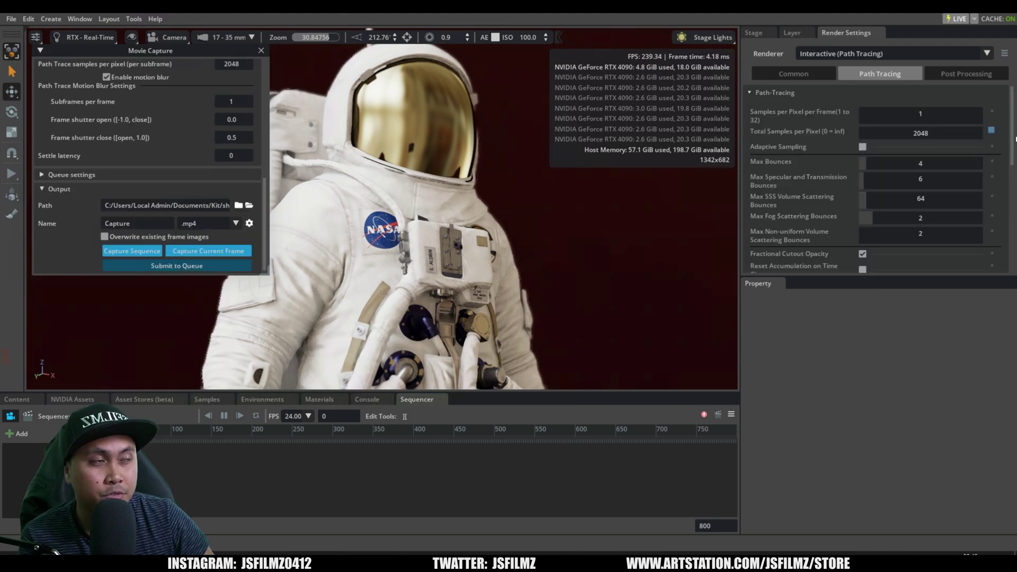
{"action": "left_click_drag", "start_coordinate": [1016, 139], "coordinate": [1011, 266]}
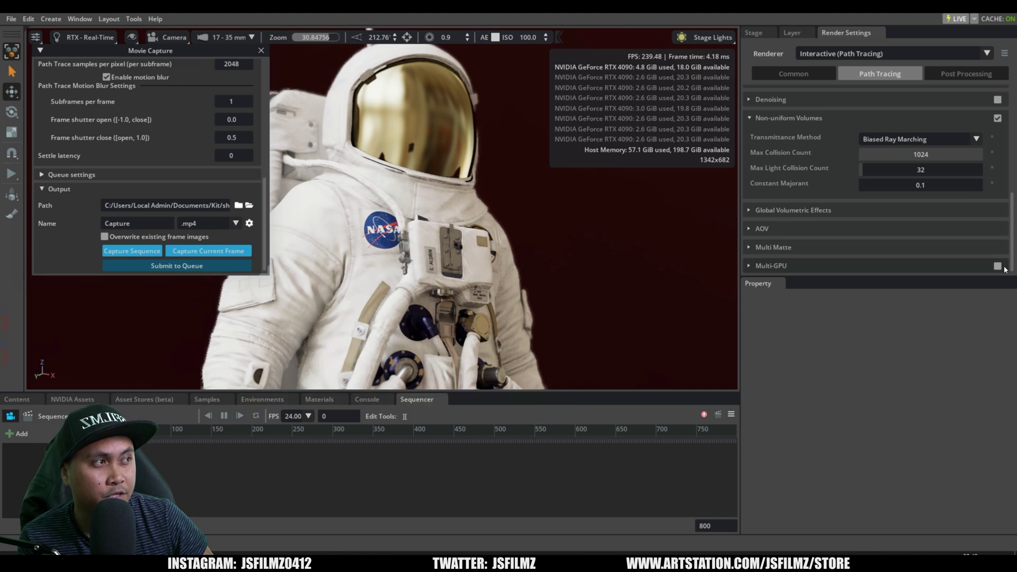
{"action": "left_click", "coordinate": [997, 268]}
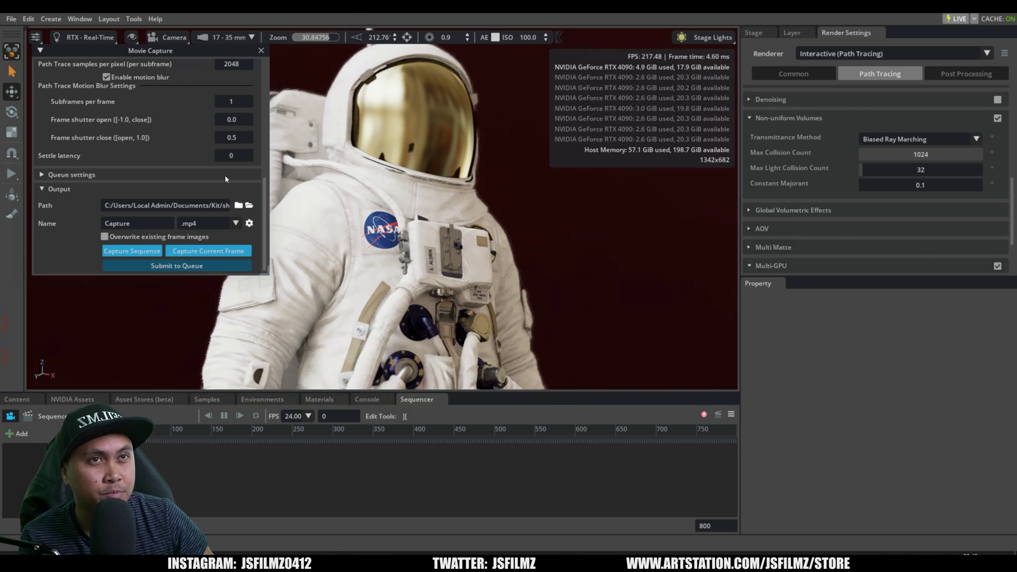
{"action": "scroll", "coordinate": [263, 100], "scroll_direction": "up", "scroll_amount": 4}
{"action": "scroll", "coordinate": [263, 100], "scroll_direction": "up", "scroll_amount": 3}
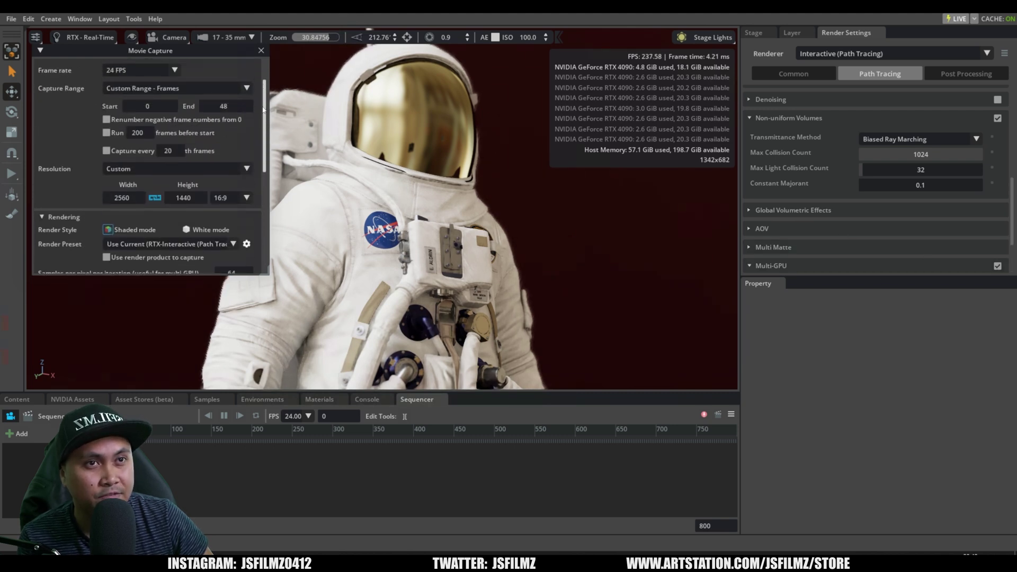
{"action": "scroll", "coordinate": [263, 99], "scroll_direction": "down", "scroll_amount": 2}
{"action": "scroll", "coordinate": [264, 188], "scroll_direction": "up", "scroll_amount": 3}
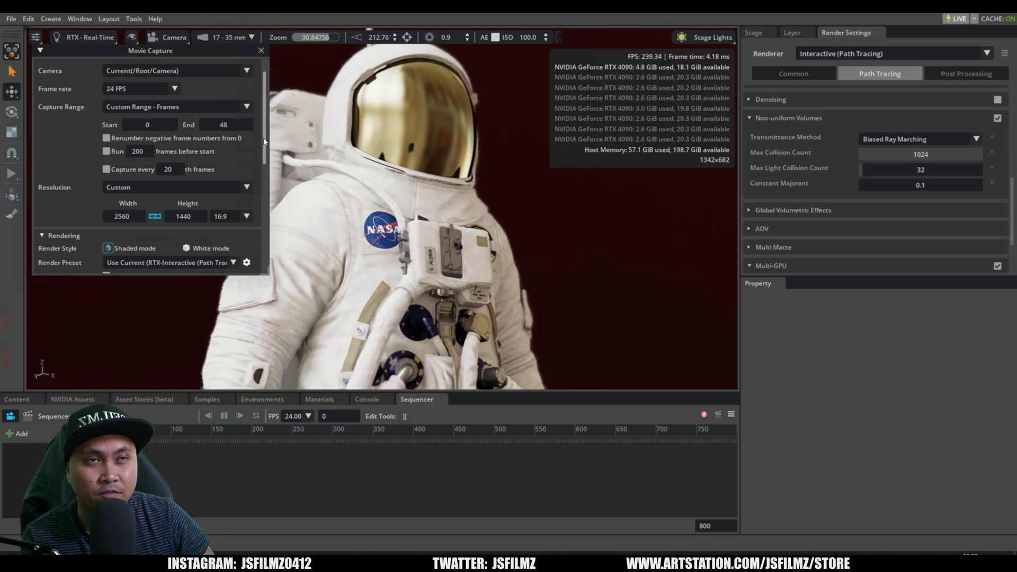
{"action": "left_click_drag", "start_coordinate": [264, 141], "coordinate": [249, 253]}
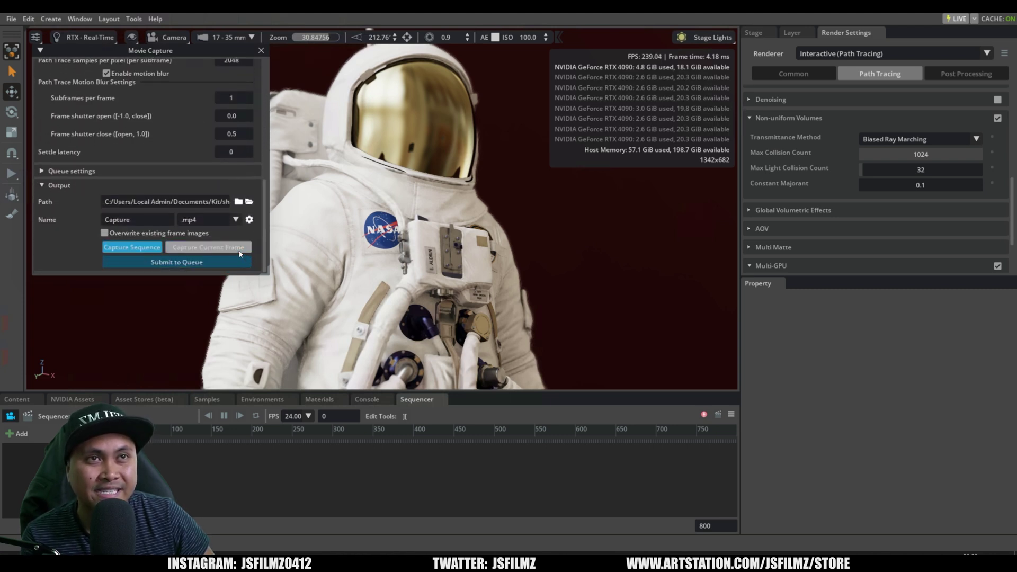
Render the full sequence with Capture Sequence, then open the Capture video's context menu in its folder
{"action": "left_click", "coordinate": [152, 253]}
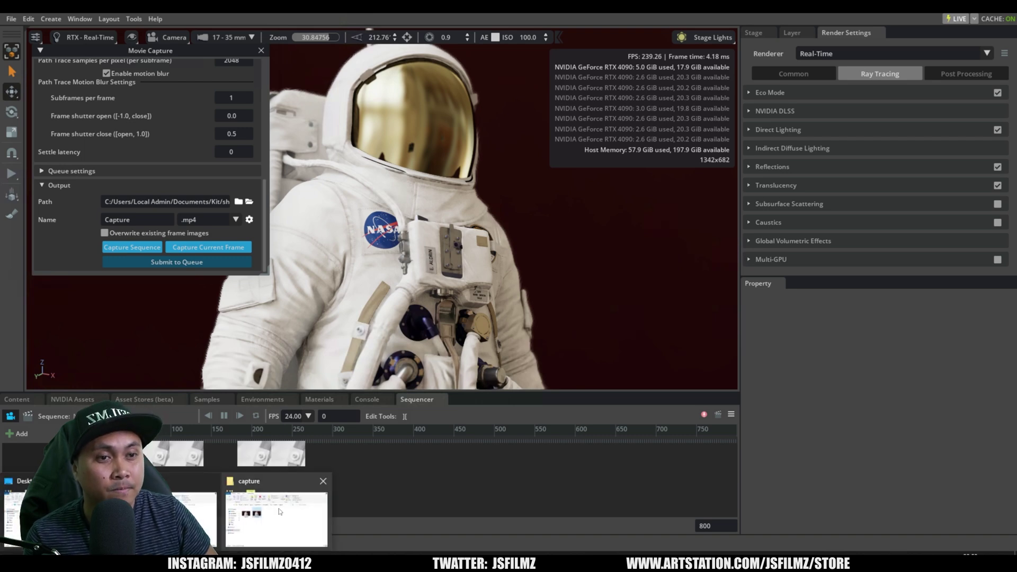
{"action": "left_click", "coordinate": [297, 516]}
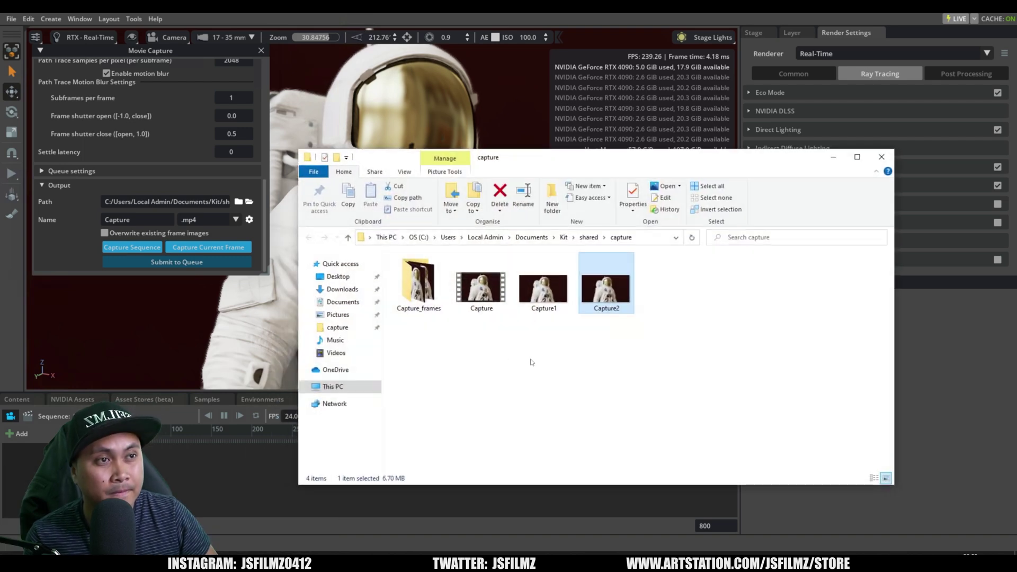
{"action": "right_click", "coordinate": [495, 308]}
{"action": "left_click", "coordinate": [490, 306]}
{"action": "right_click", "coordinate": [493, 292]}
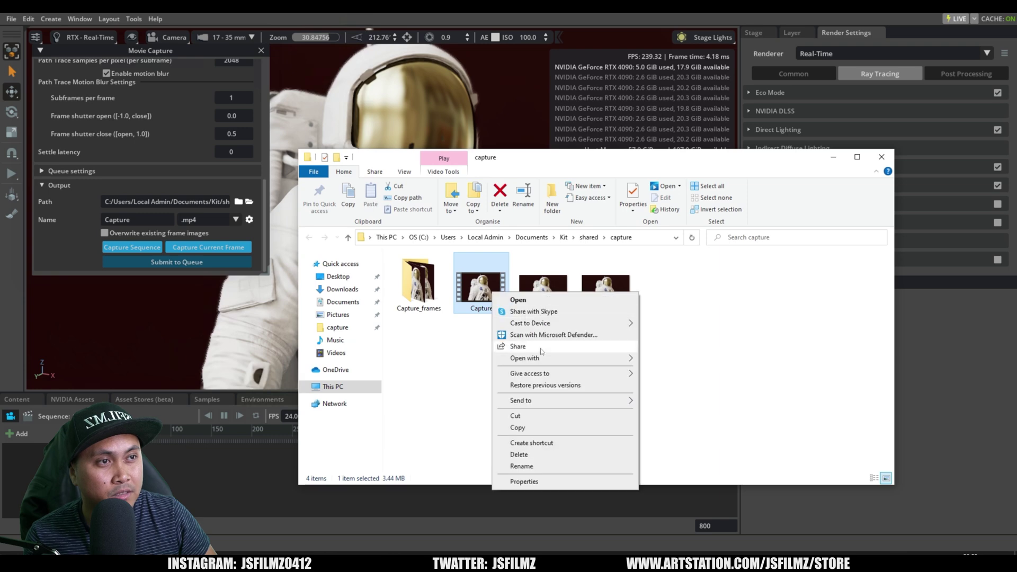
Play Capture.mp4 in Windows Media Player via Open with
{"action": "mouse_move", "coordinate": [538, 359]}
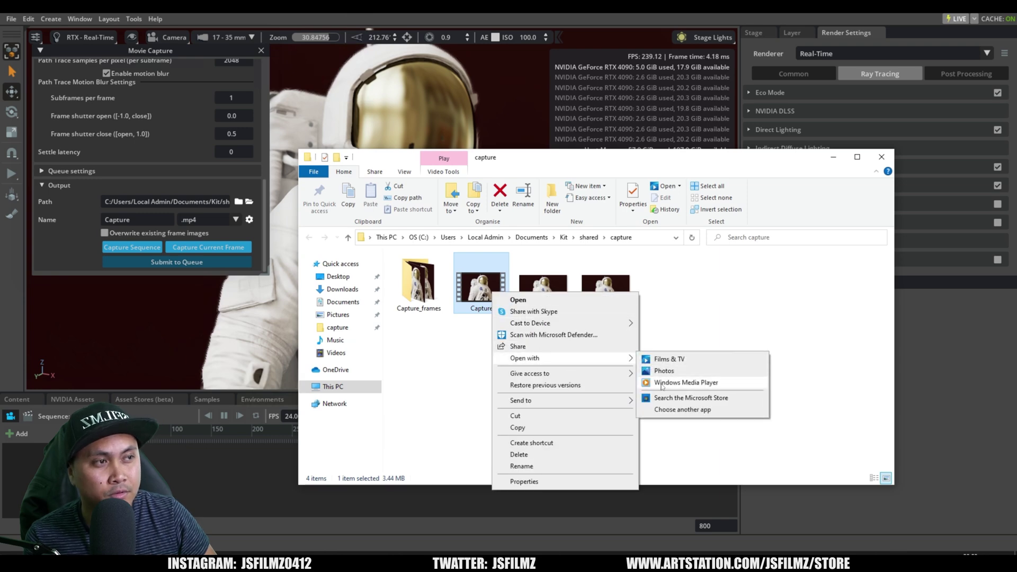
{"action": "left_click", "coordinate": [686, 382]}
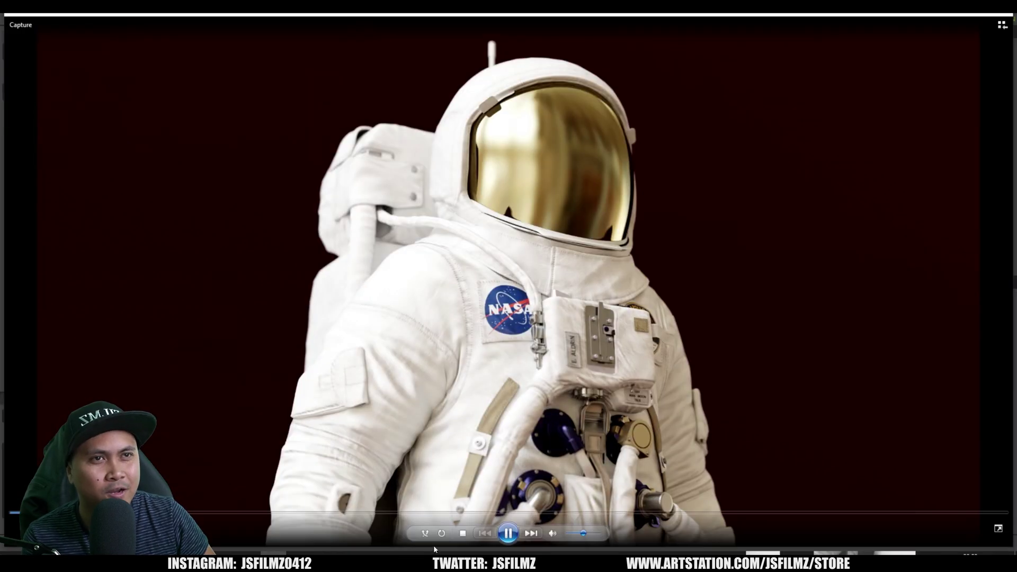